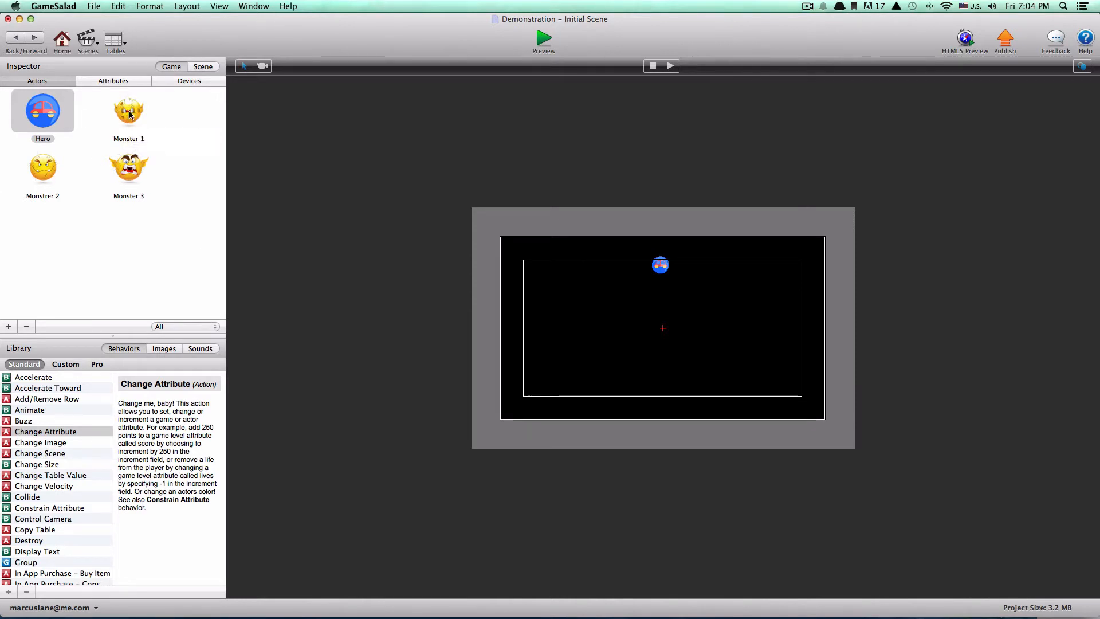
# Step: Open the Monster 1 actor and set its size to 30 wide by 30 high
pyautogui.click(128, 115)
pyautogui.doubleClick(126, 115)
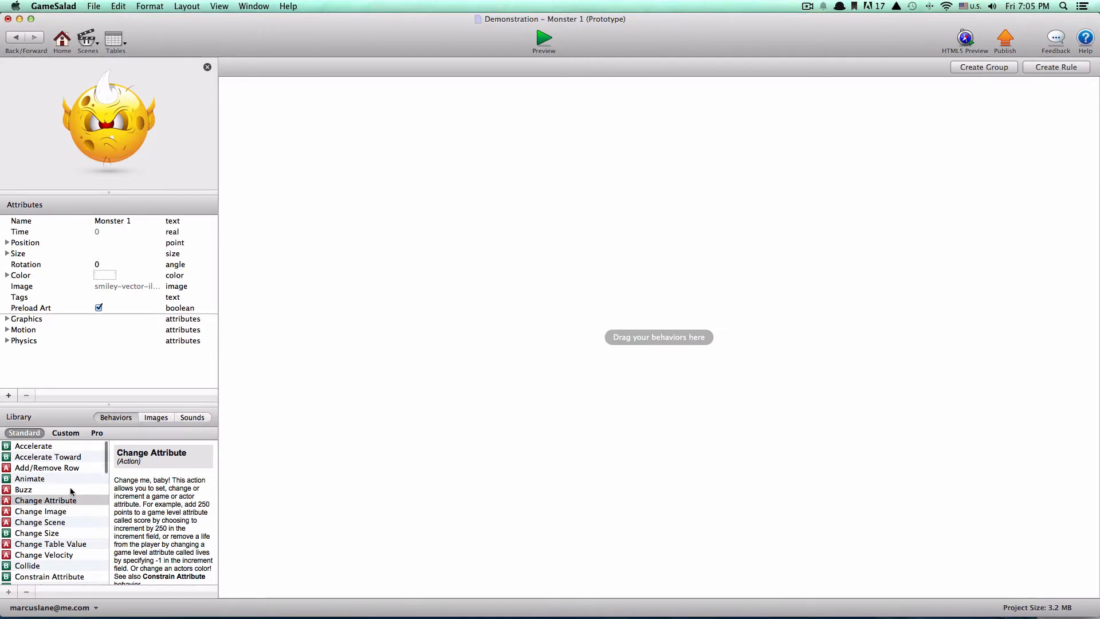
pyautogui.scroll(-1, 71, 492)
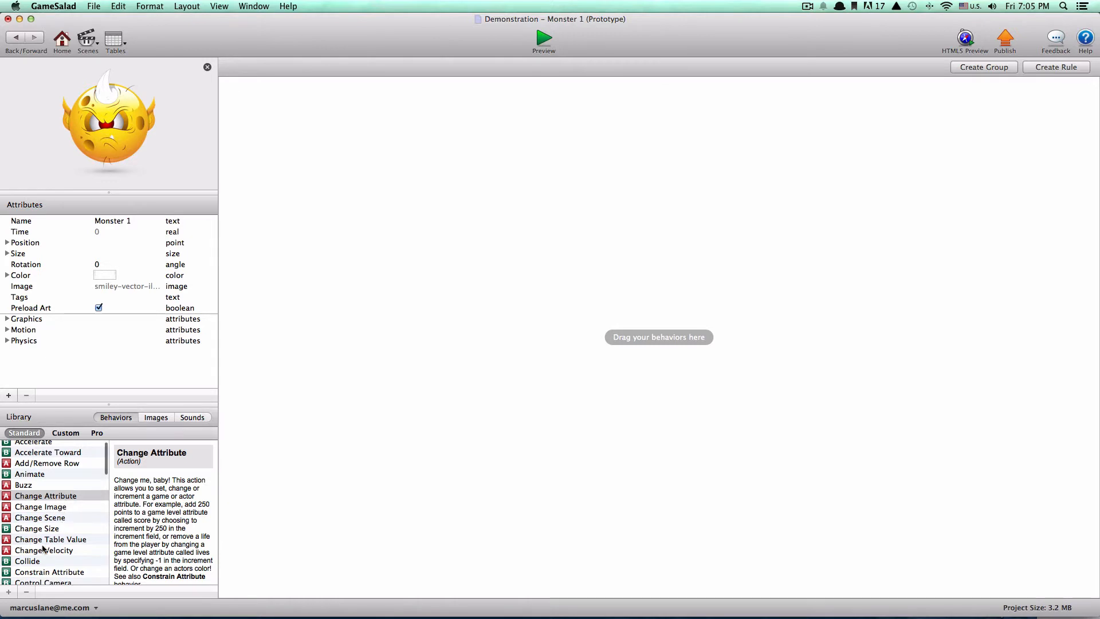
pyautogui.click(6, 254)
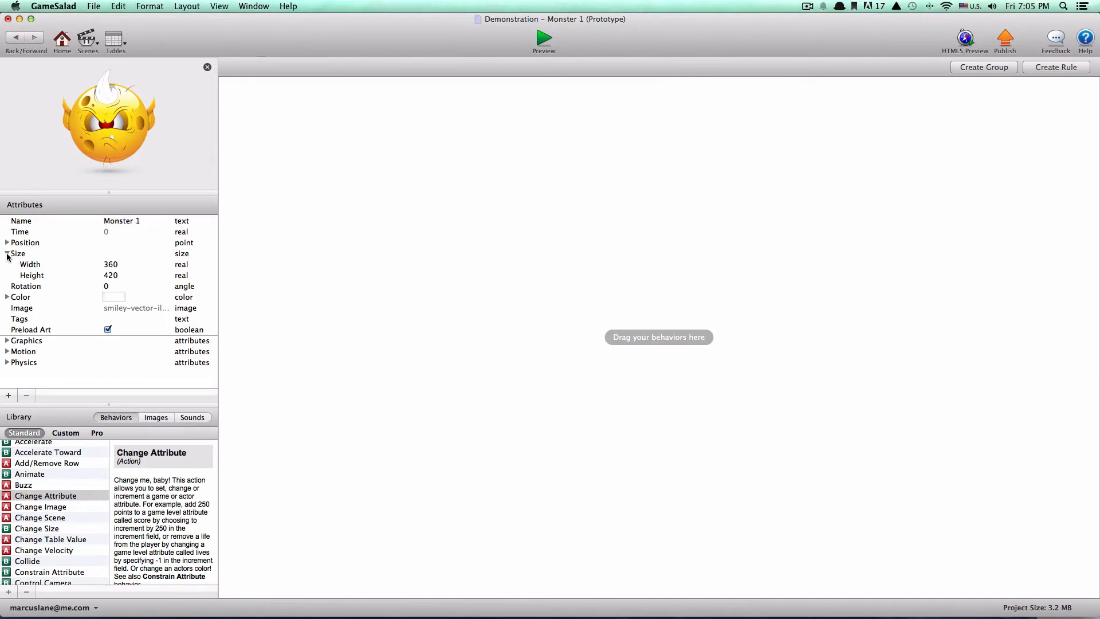
pyautogui.doubleClick(111, 264)
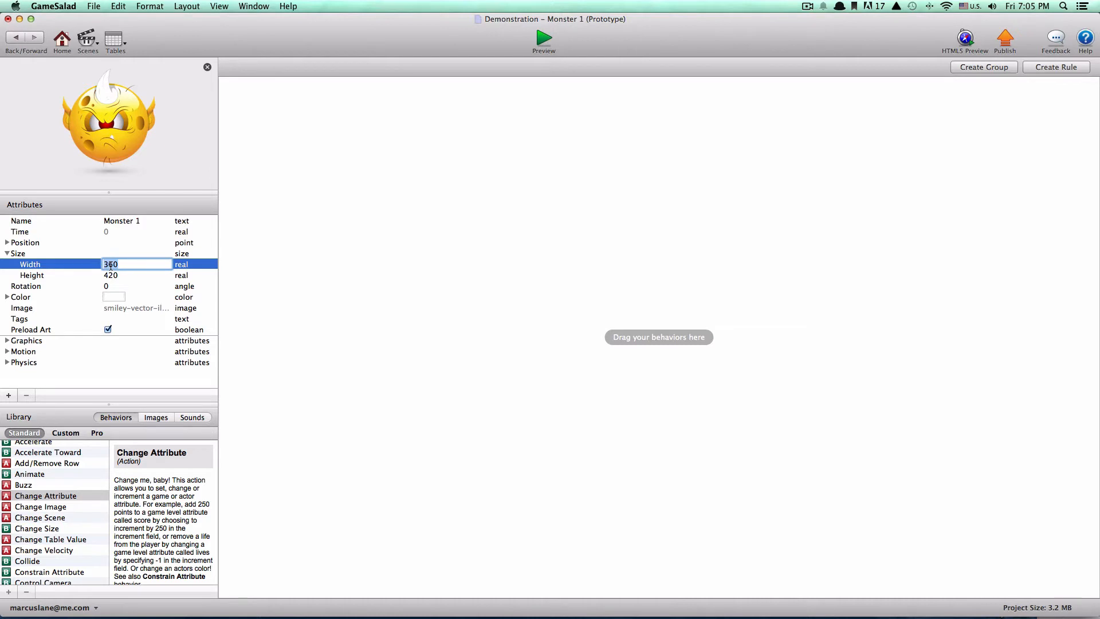
pyautogui.write('3')
pyautogui.click(113, 277)
pyautogui.click(113, 277)
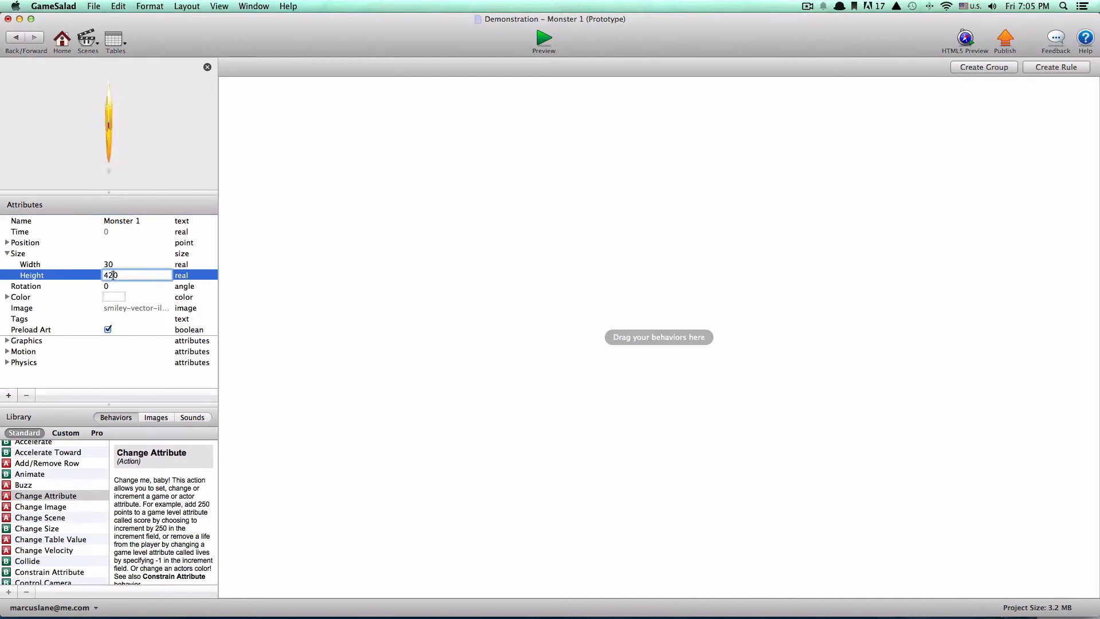
pyautogui.doubleClick(113, 276)
pyautogui.write('30')
pyautogui.press('Return')
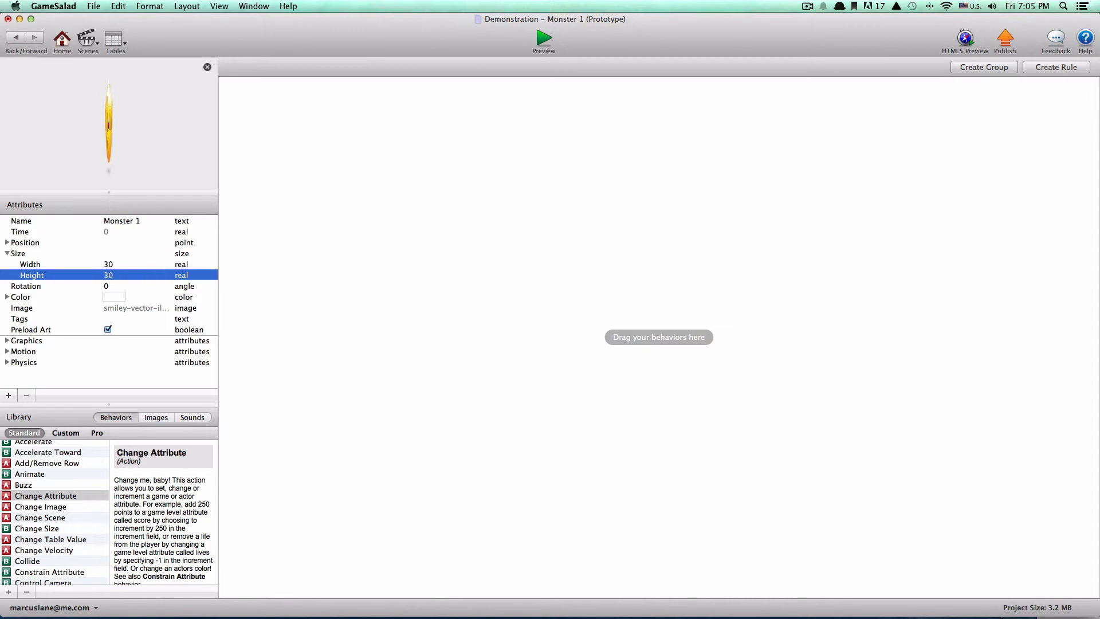
pyautogui.press('Tab')
# Step: Add a Change Velocity behavior to Monster 1 with speed 500, direction 90, relative to the scene
pyautogui.scroll(-3, 35, 560)
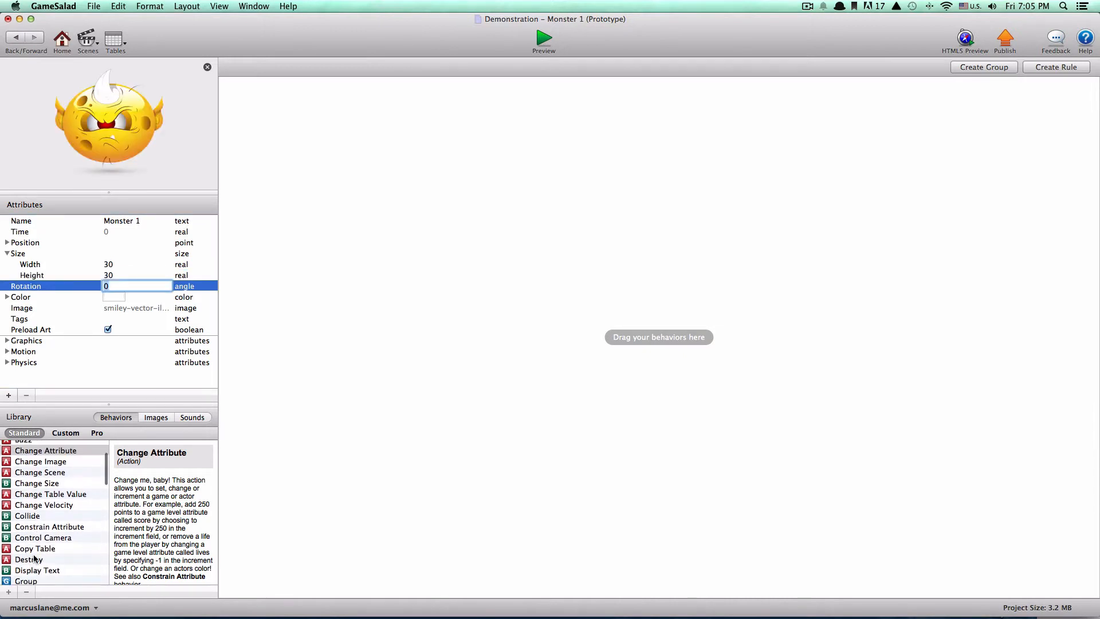
pyautogui.moveTo(65, 504); pyautogui.dragTo(601, 204)
pyautogui.doubleClick(287, 125)
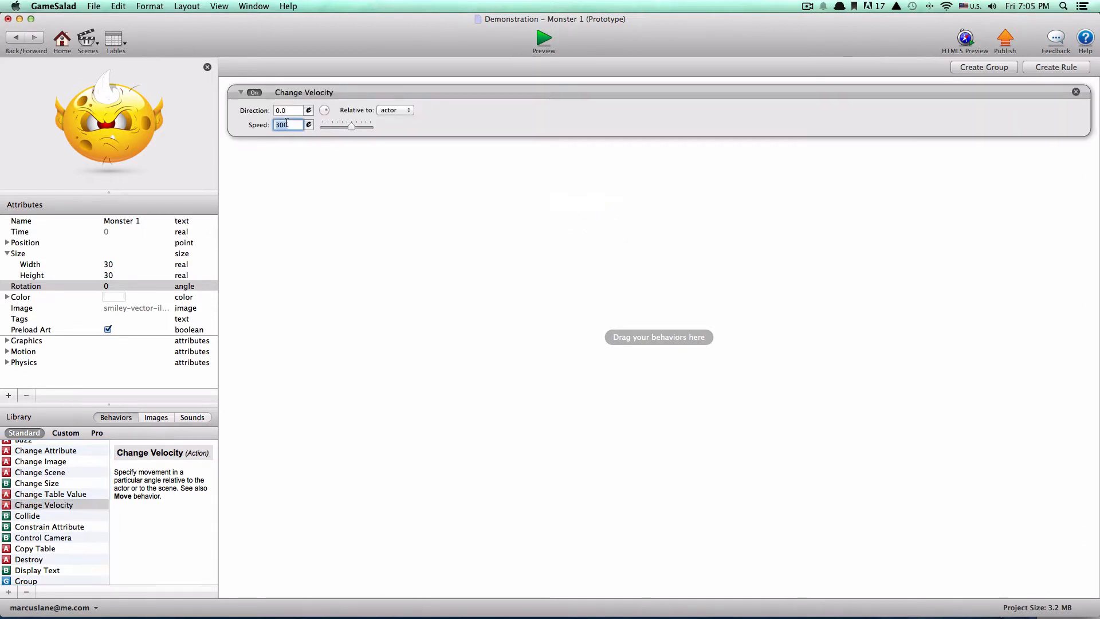
pyautogui.write('500')
pyautogui.press('Return')
pyautogui.click(285, 110)
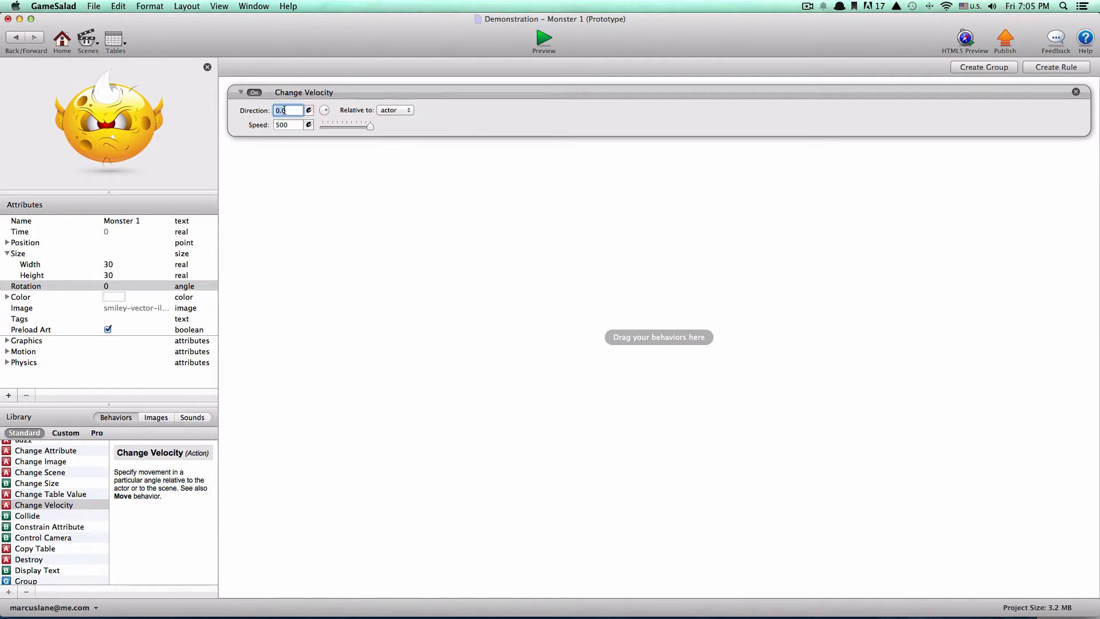
pyautogui.write('90')
pyautogui.click(396, 110)
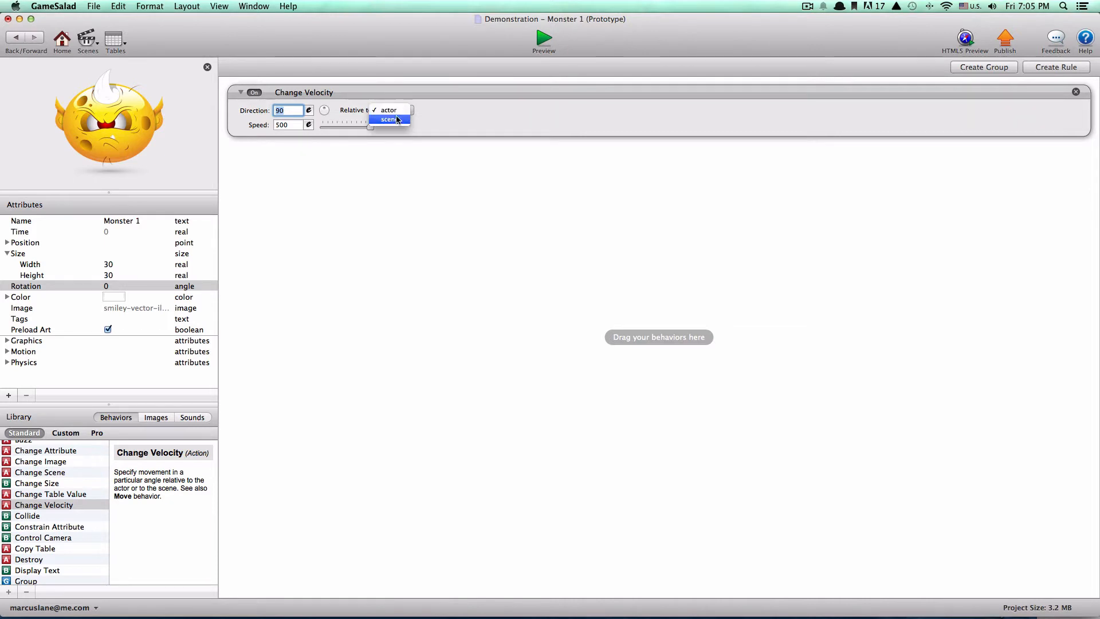
pyautogui.click(391, 120)
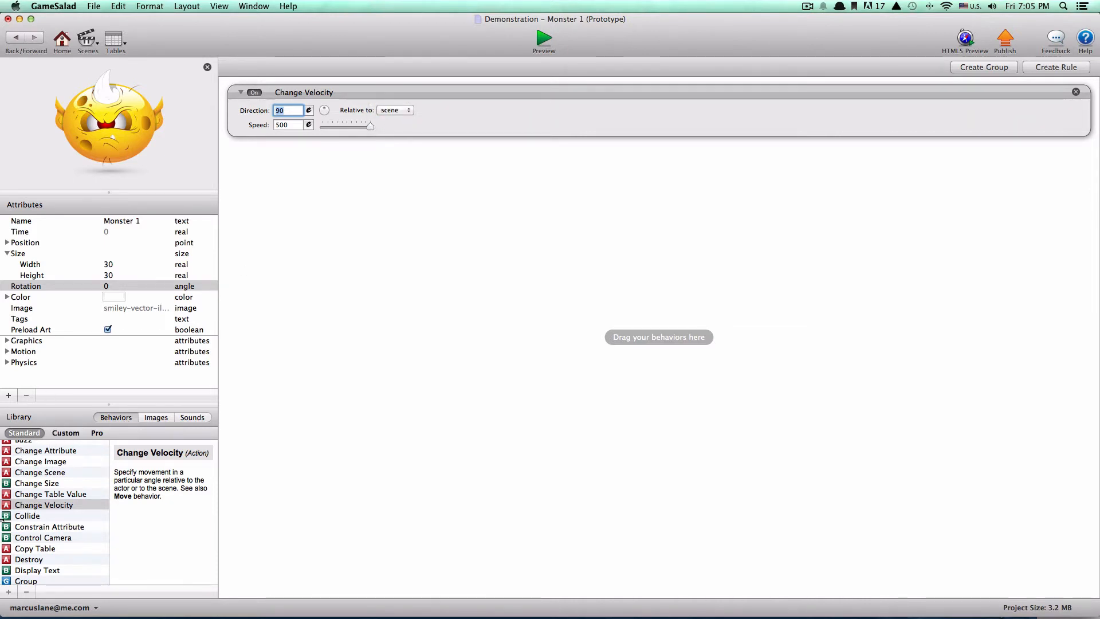
# Step: Save Monster 1's configured Change Velocity behavior as a custom library behavior and return to the Initial Scene
pyautogui.click(65, 433)
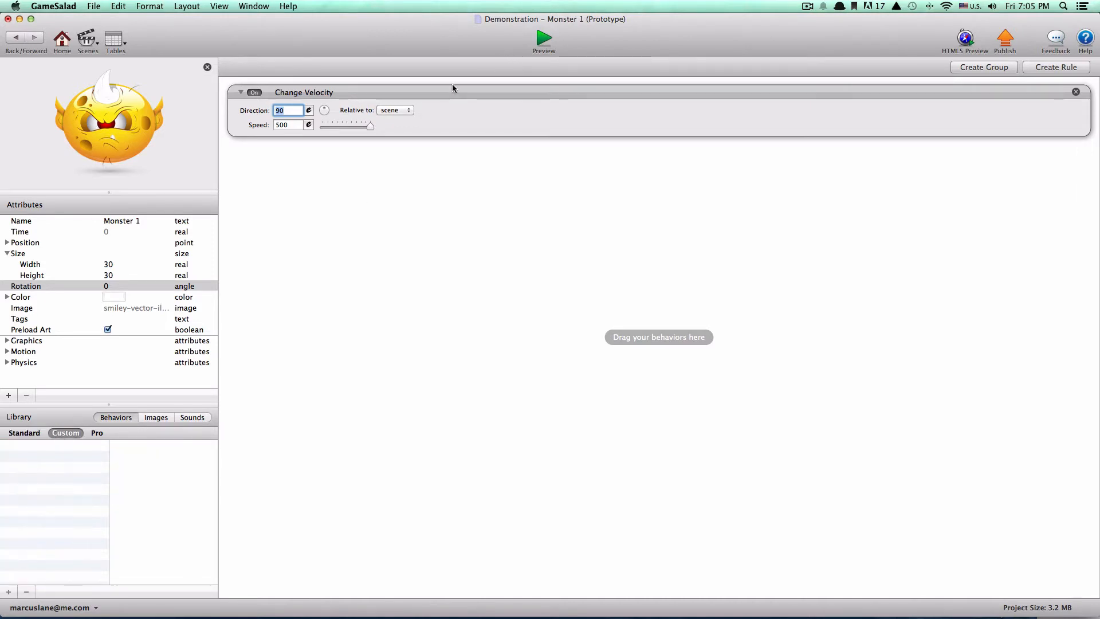
pyautogui.moveTo(453, 86); pyautogui.dragTo(81, 455)
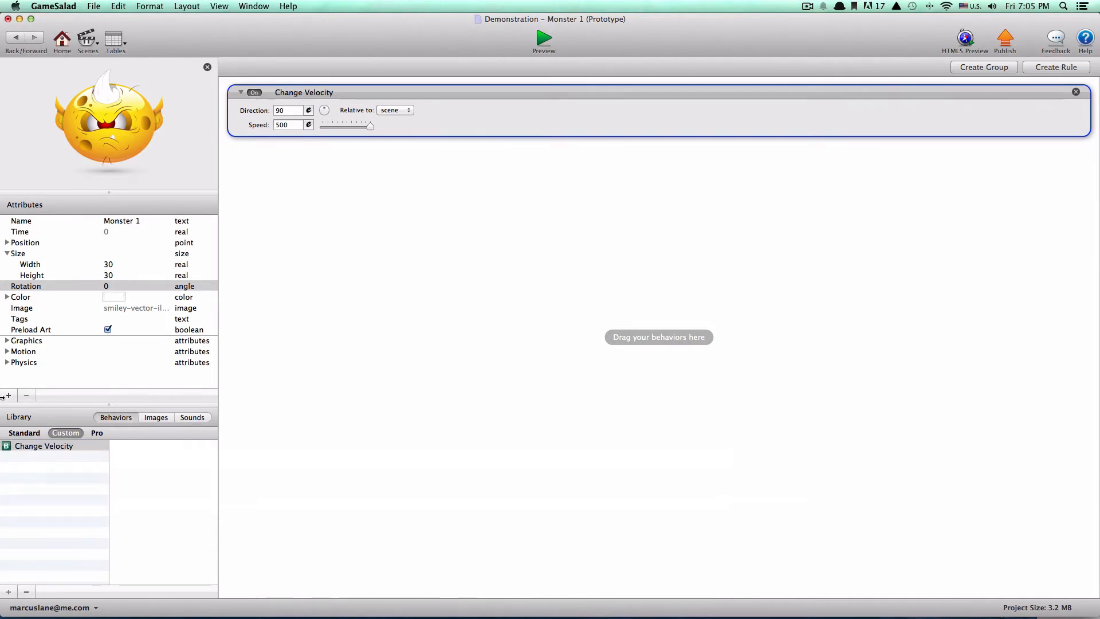
pyautogui.click(20, 39)
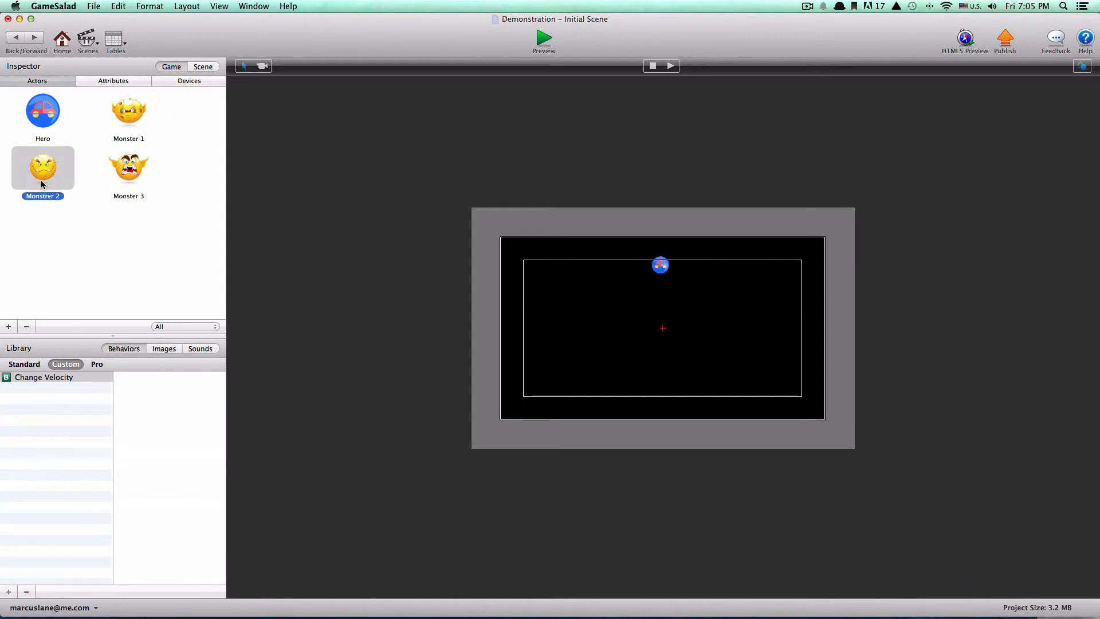
# Step: Add the custom Change Velocity behavior to the Monstrer 2 actor and set its speed to 400
pyautogui.doubleClick(40, 180)
pyautogui.click(25, 449)
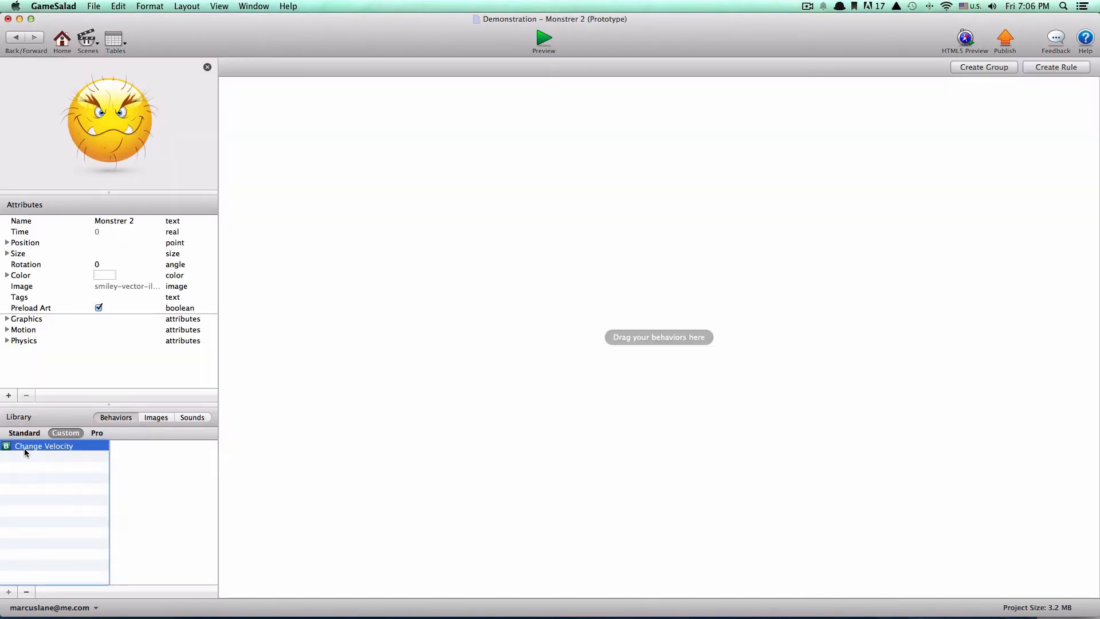
pyautogui.moveTo(24, 453); pyautogui.dragTo(393, 253)
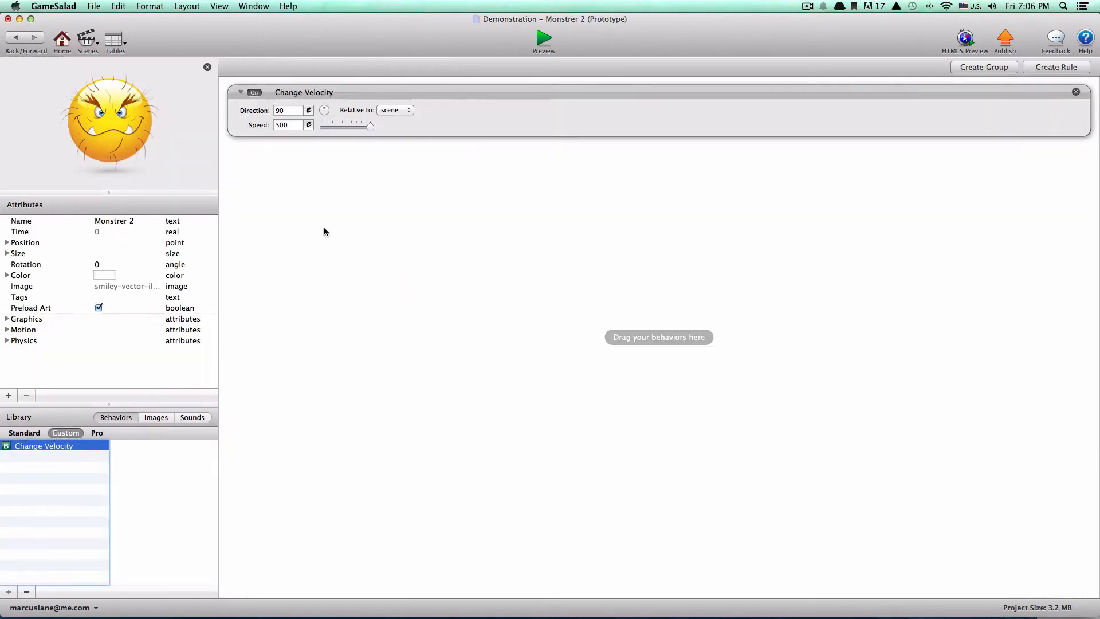
pyautogui.click(282, 124)
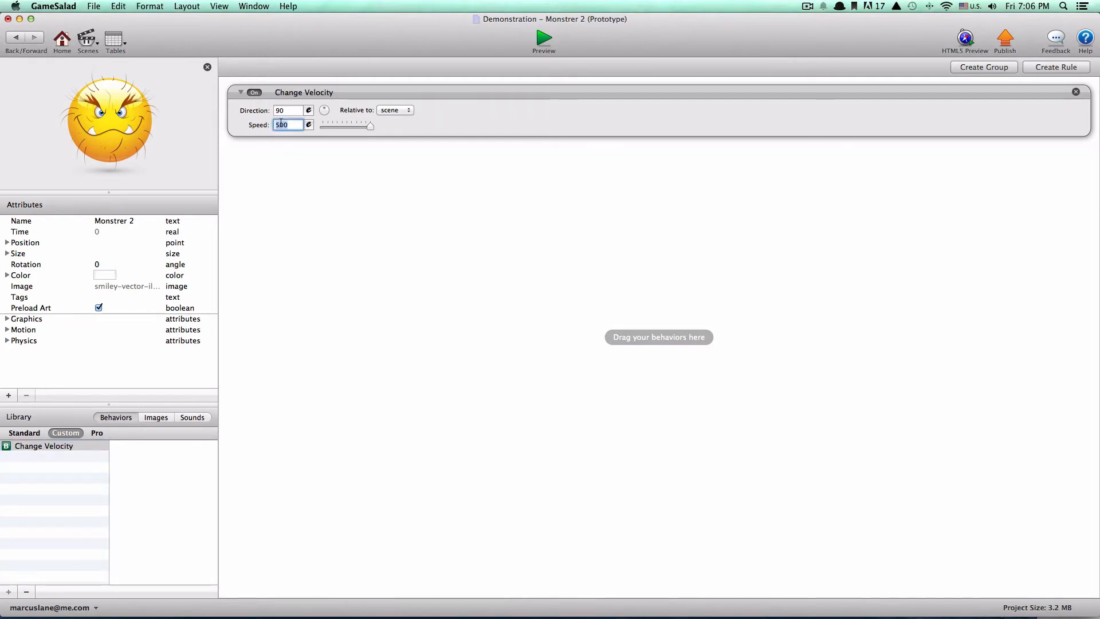
pyautogui.click(278, 124)
# Step: Set Monstrer 2's size to 40 wide by 40 high and return to the scene
pyautogui.click(8, 254)
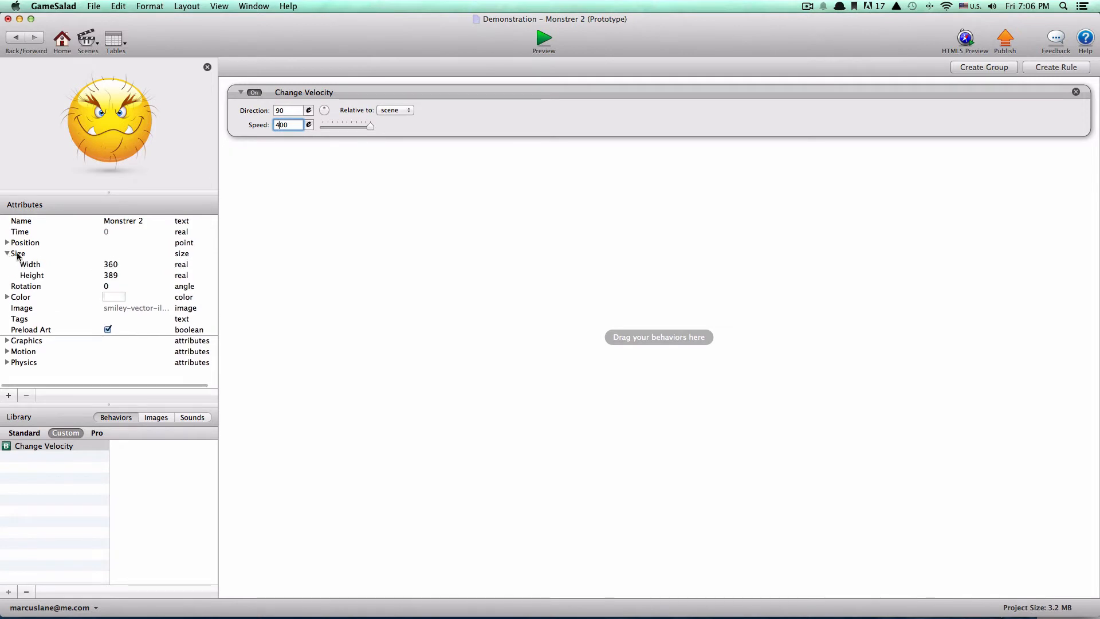
pyautogui.click(114, 267)
pyautogui.click(114, 265)
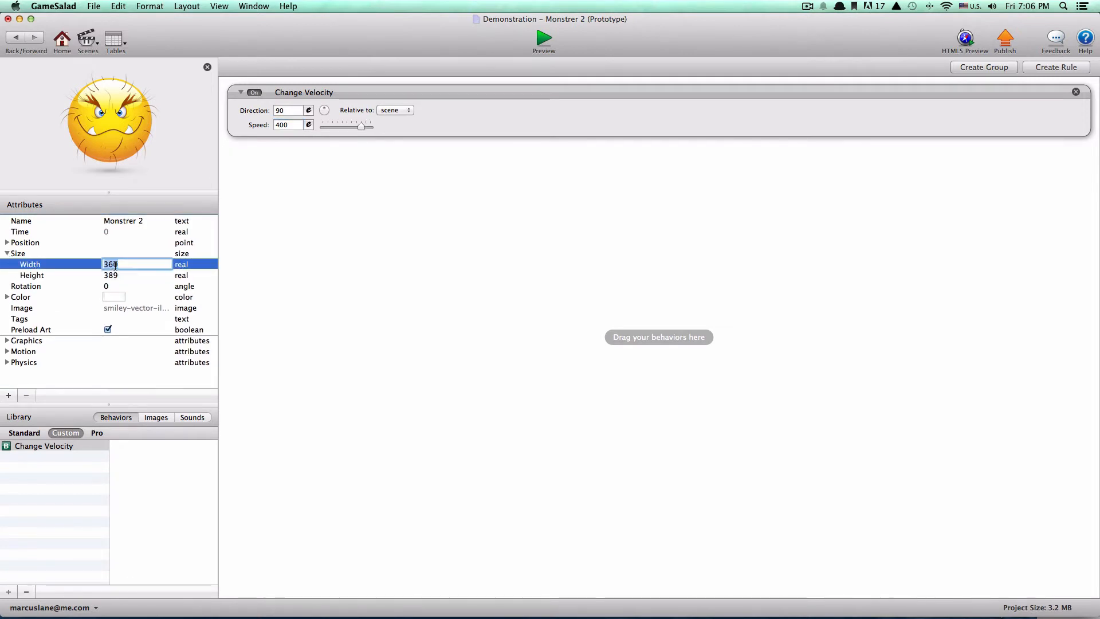
pyautogui.write('40')
pyautogui.click(116, 276)
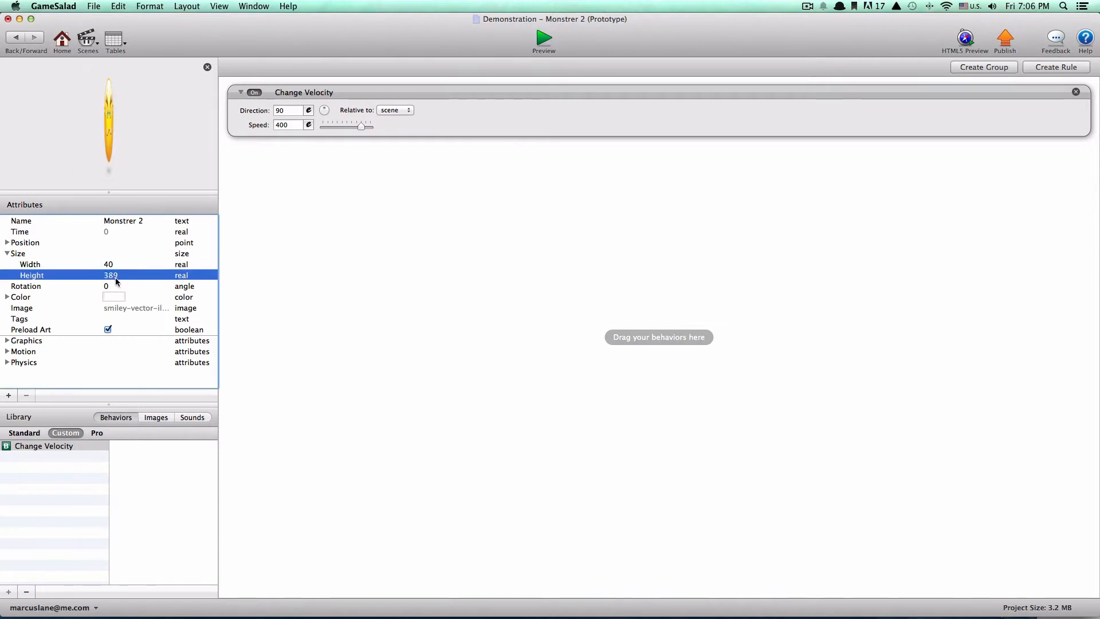
pyautogui.click(113, 276)
pyautogui.doubleClick(112, 276)
pyautogui.write('40')
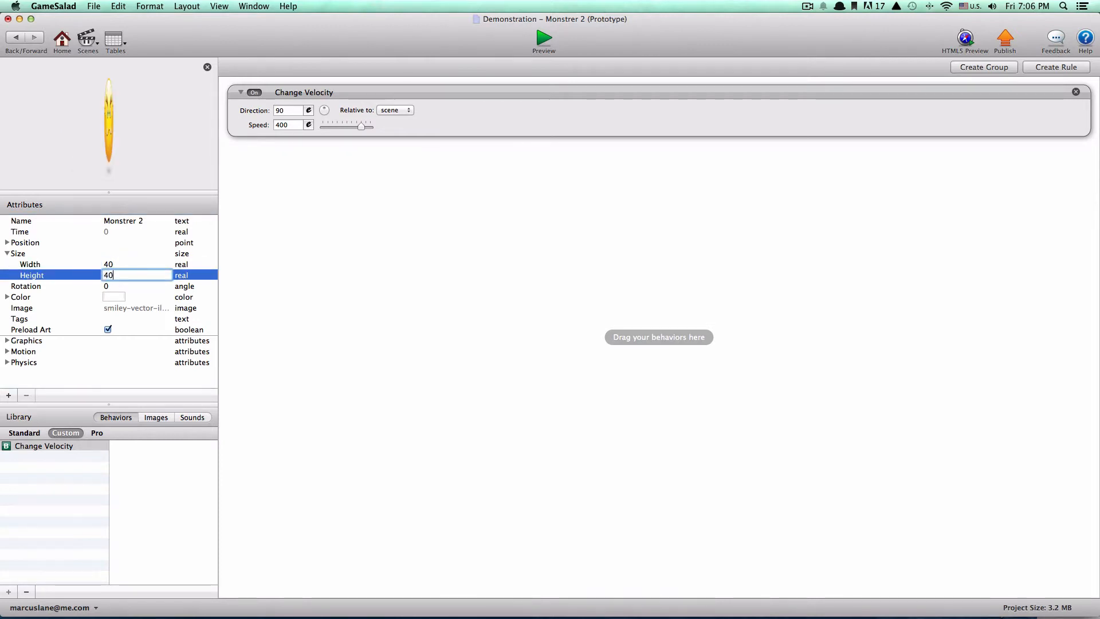
pyautogui.press('Return')
pyautogui.click(16, 36)
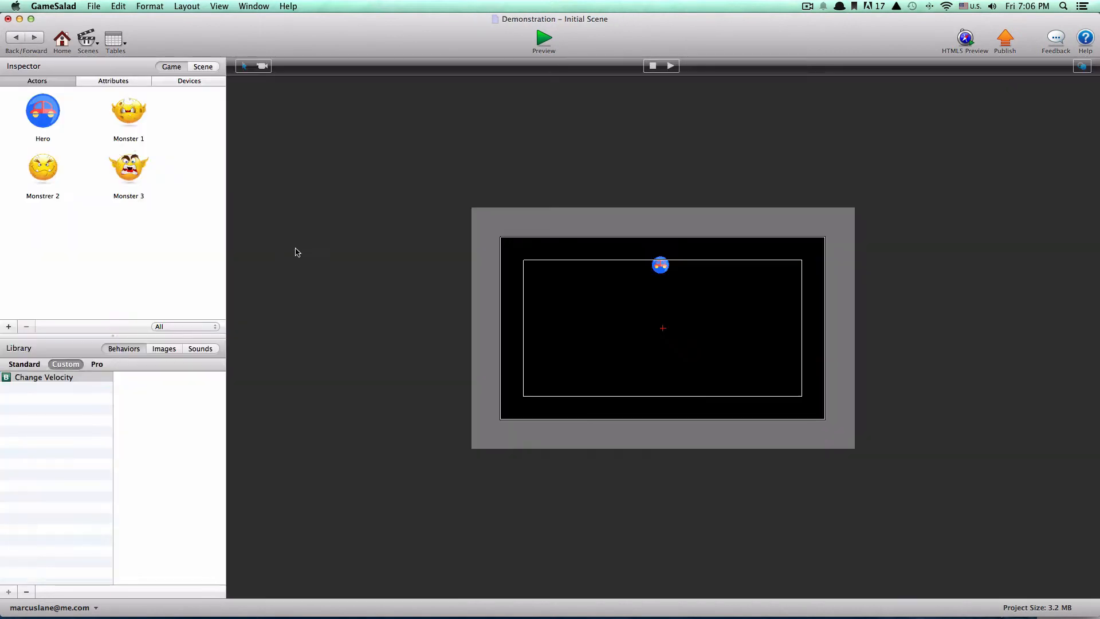
# Step: Add the custom Change Velocity behavior to the Monster 3 actor and set its speed to 300
pyautogui.click(115, 182)
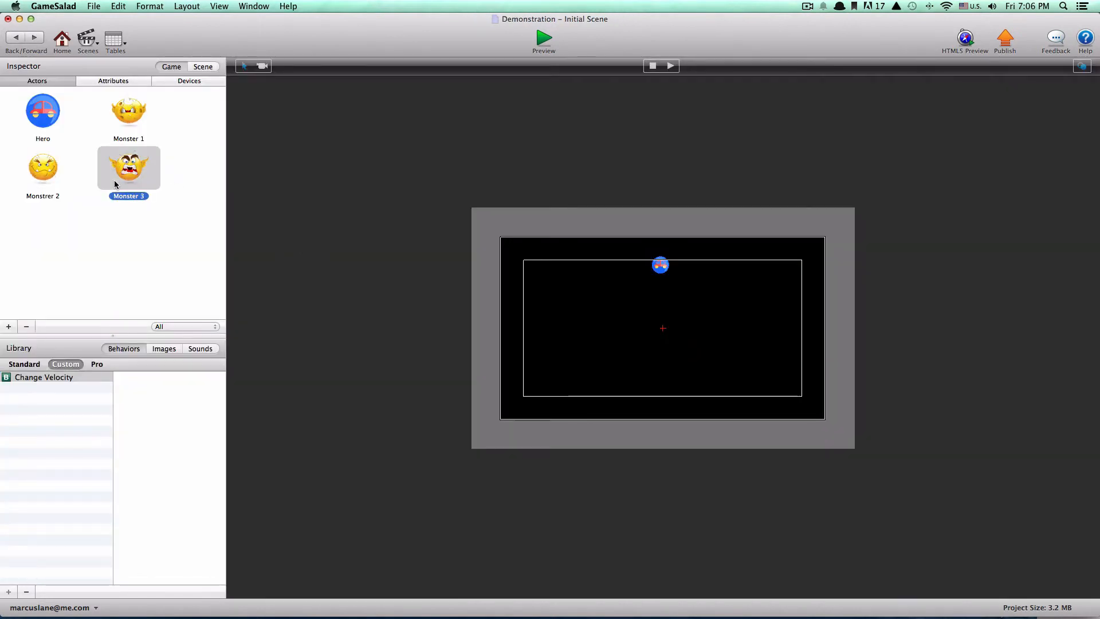
pyautogui.doubleClick(114, 180)
pyautogui.moveTo(58, 446); pyautogui.dragTo(413, 162)
pyautogui.click(292, 124)
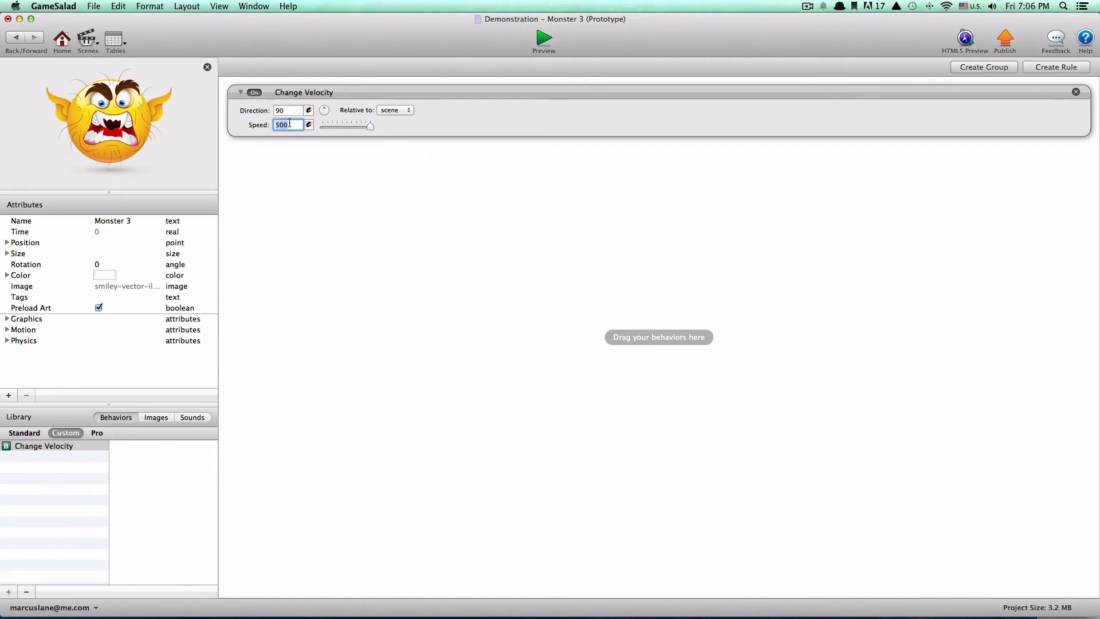
pyautogui.write('30')
pyautogui.press('Return')
# Step: Set Monster 3's size to 50 wide by 50 high
pyautogui.click(7, 253)
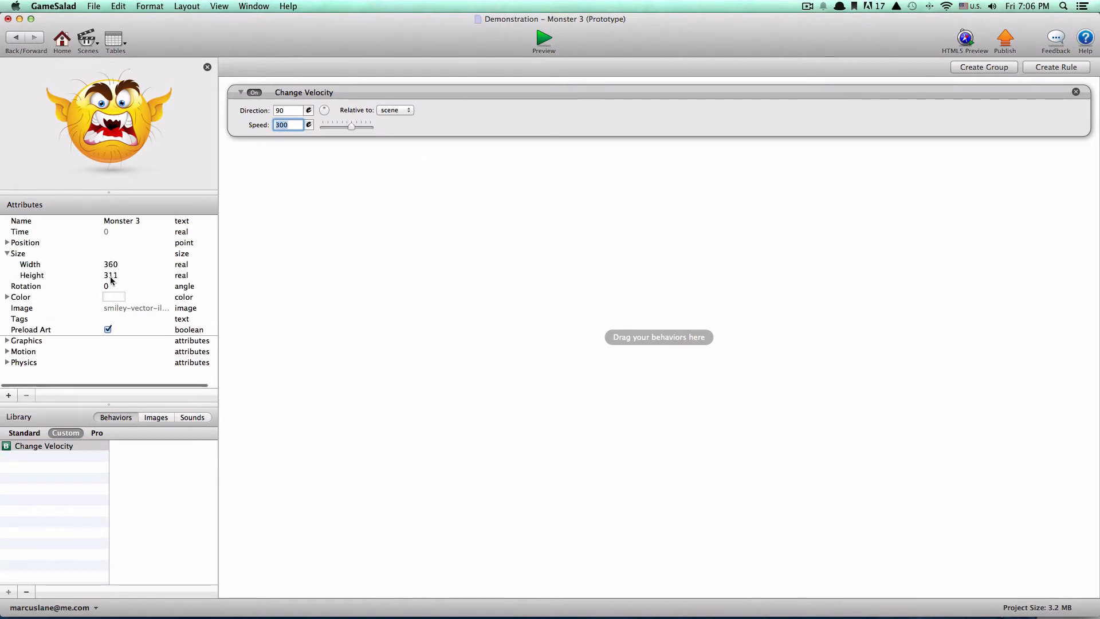
pyautogui.click(111, 266)
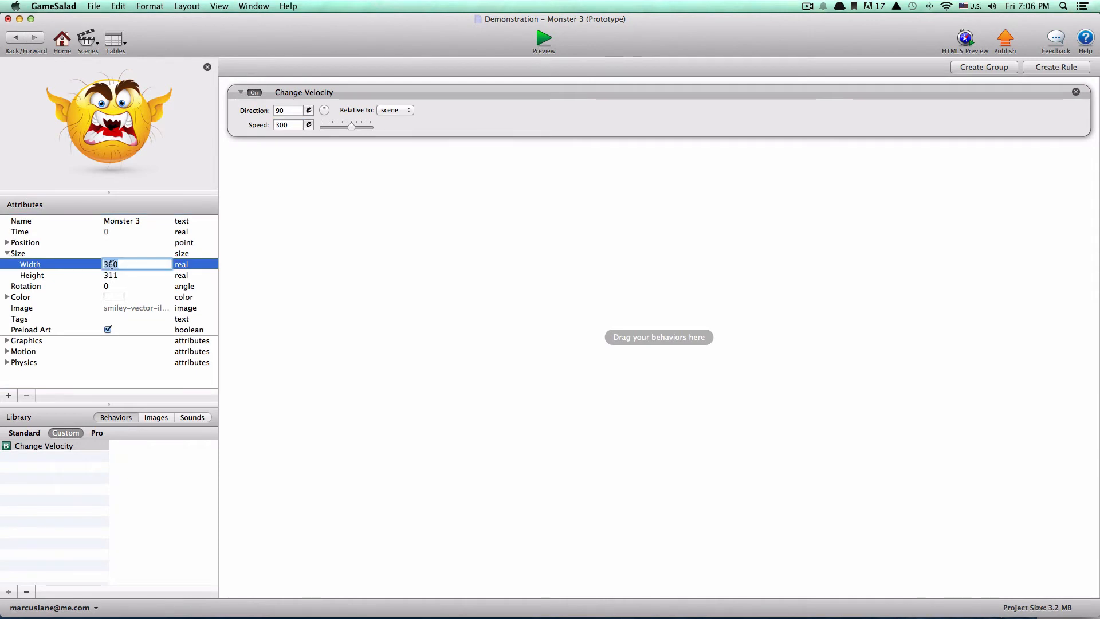
pyautogui.write('50')
pyautogui.click(110, 275)
pyautogui.click(111, 275)
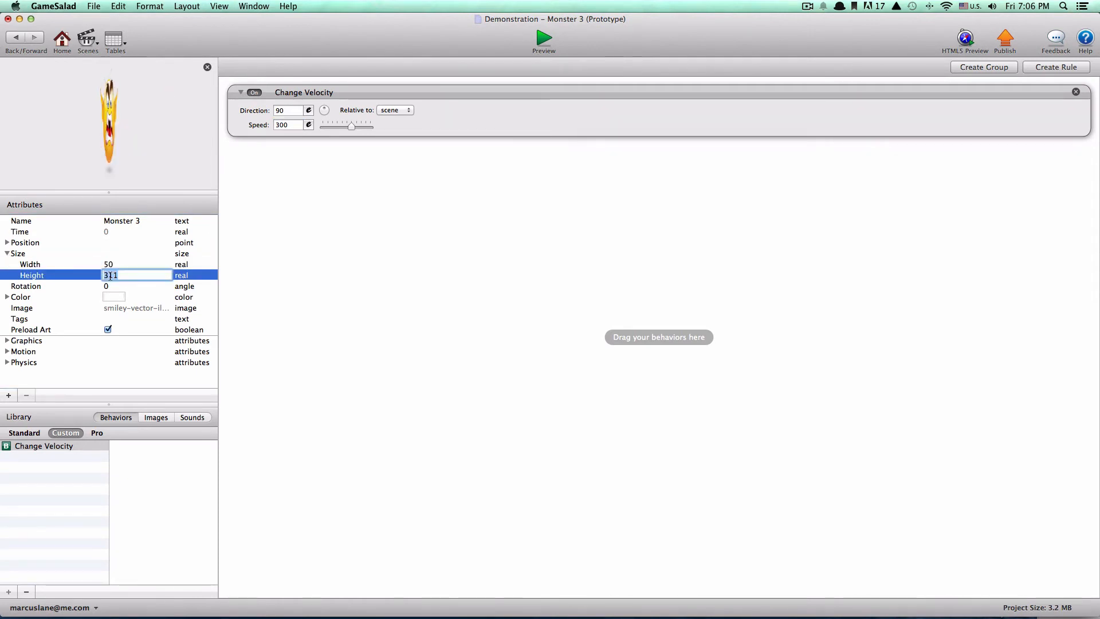
pyautogui.write('50')
pyautogui.press('Return')
pyautogui.press('Tab')
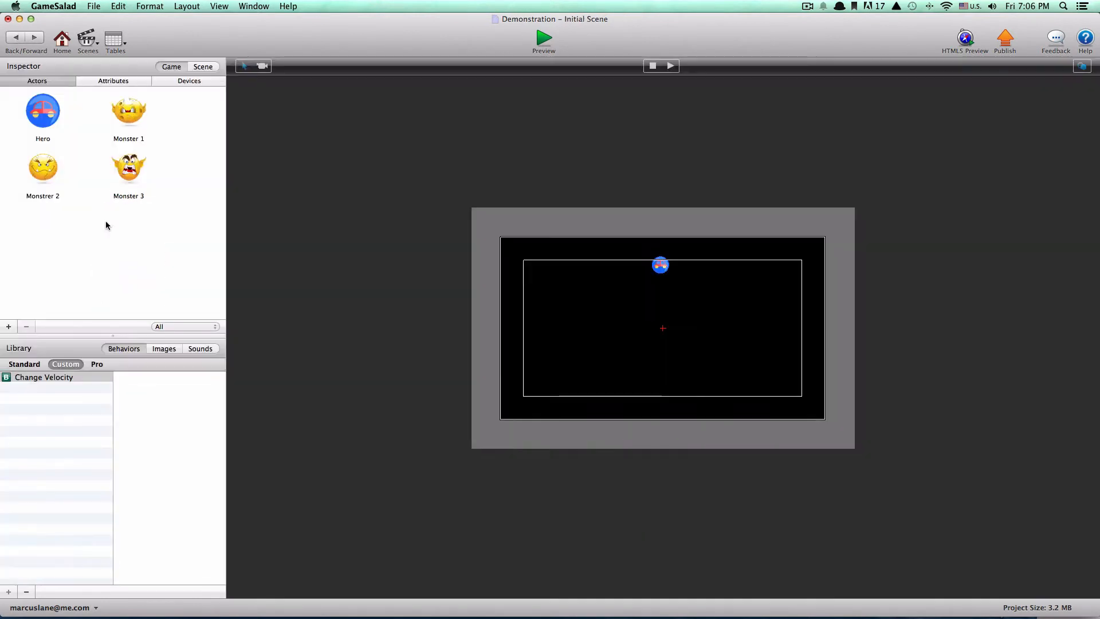
# Step: Create a new actor and name it Spawner
pyautogui.click(9, 327)
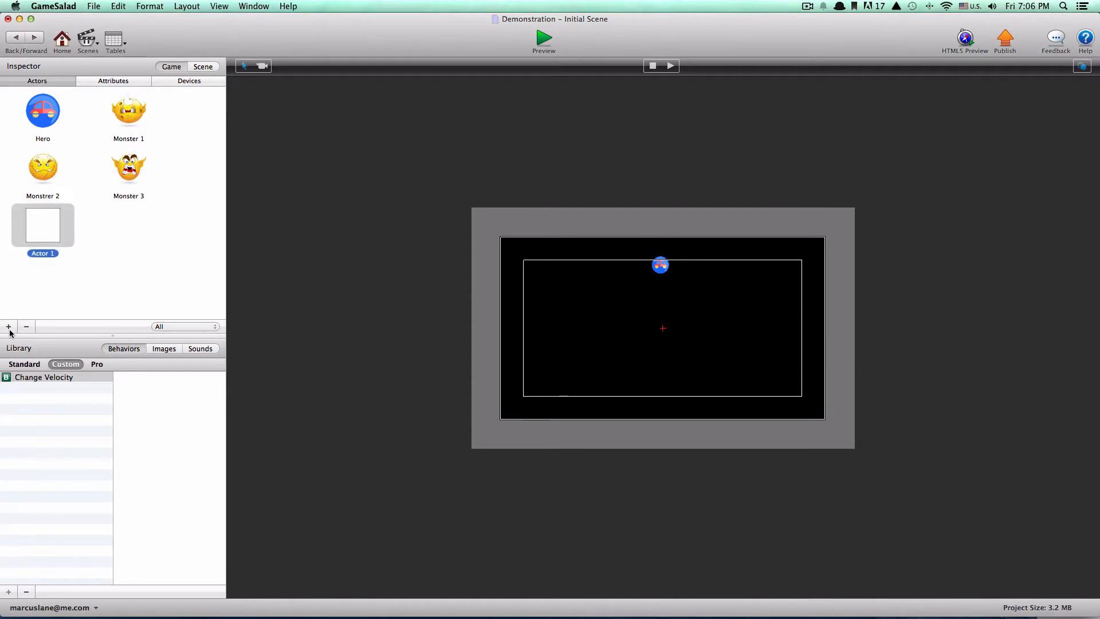
pyautogui.click(40, 254)
pyautogui.tripleClick(39, 254)
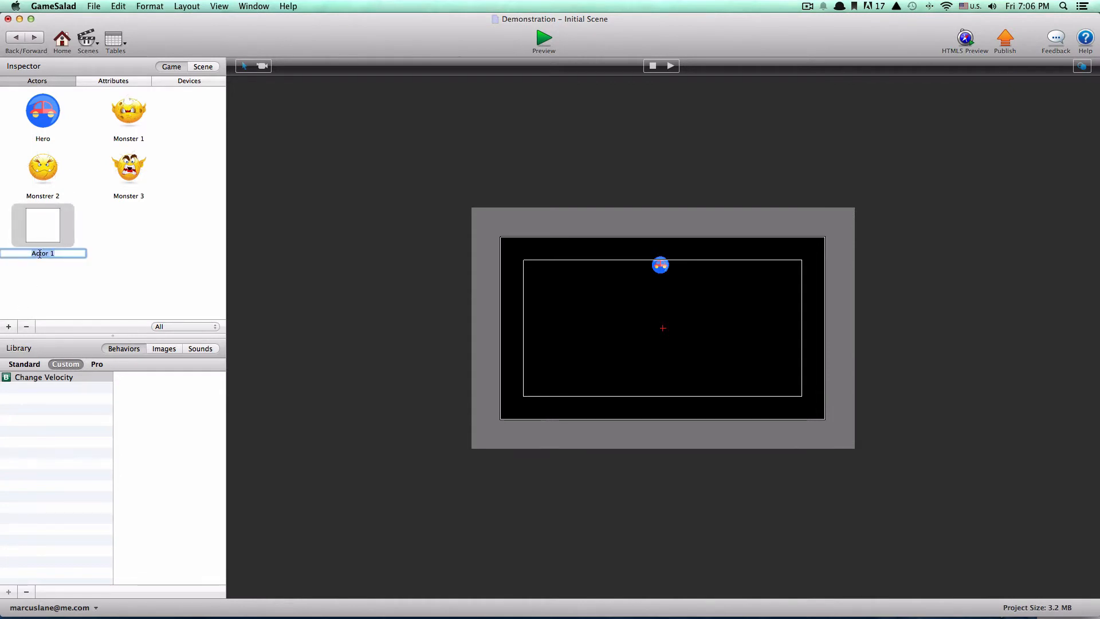
pyautogui.write('Spawner')
pyautogui.press('Return')
# Step: Open the Spawner actor and add a Timer behavior that runs every 1 second
pyautogui.doubleClick(37, 242)
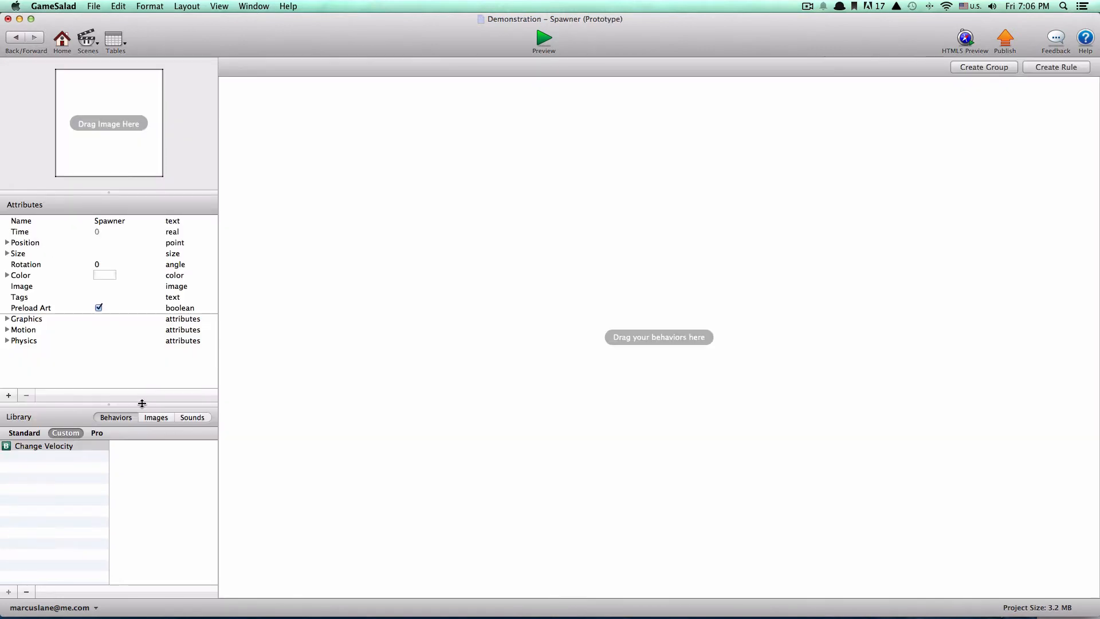
pyautogui.click(28, 434)
pyautogui.scroll(-10, 35, 564)
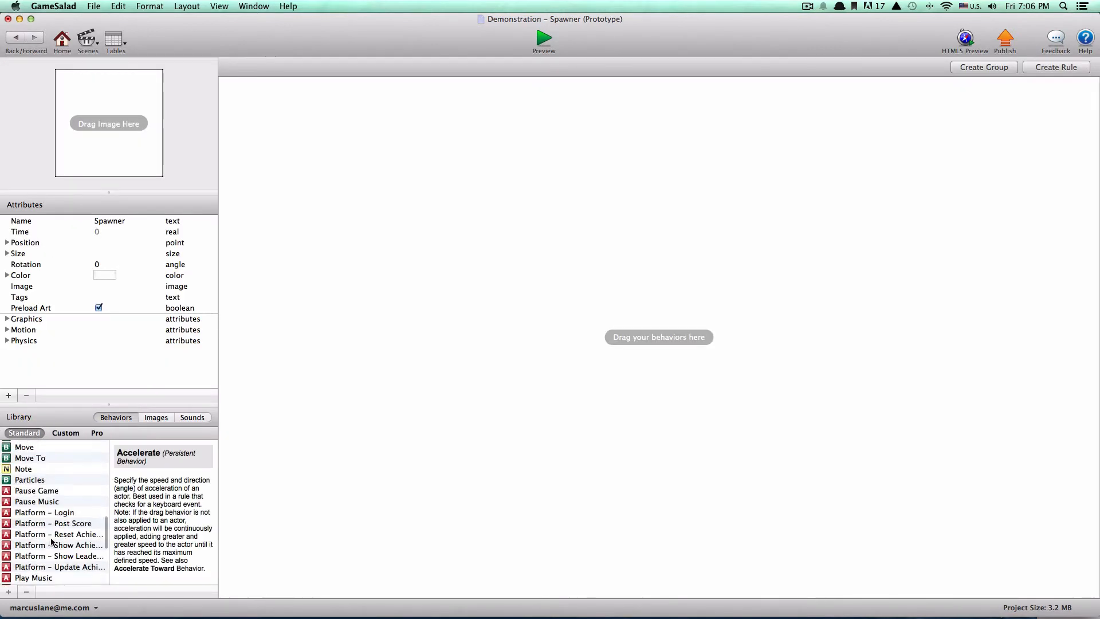
pyautogui.click(27, 579)
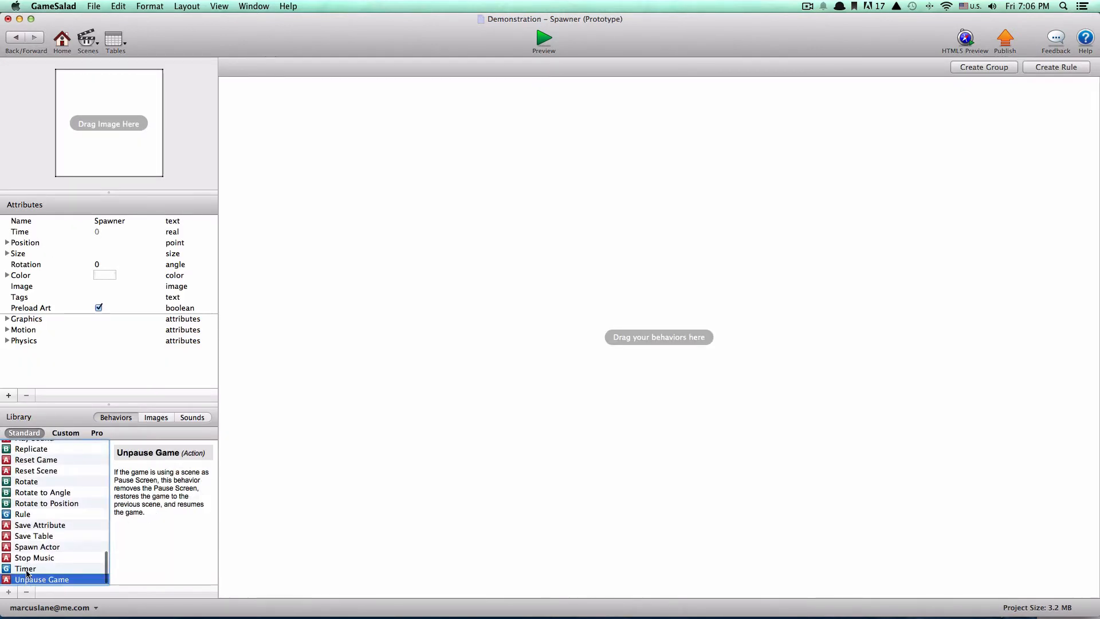
pyautogui.moveTo(26, 570); pyautogui.dragTo(453, 341)
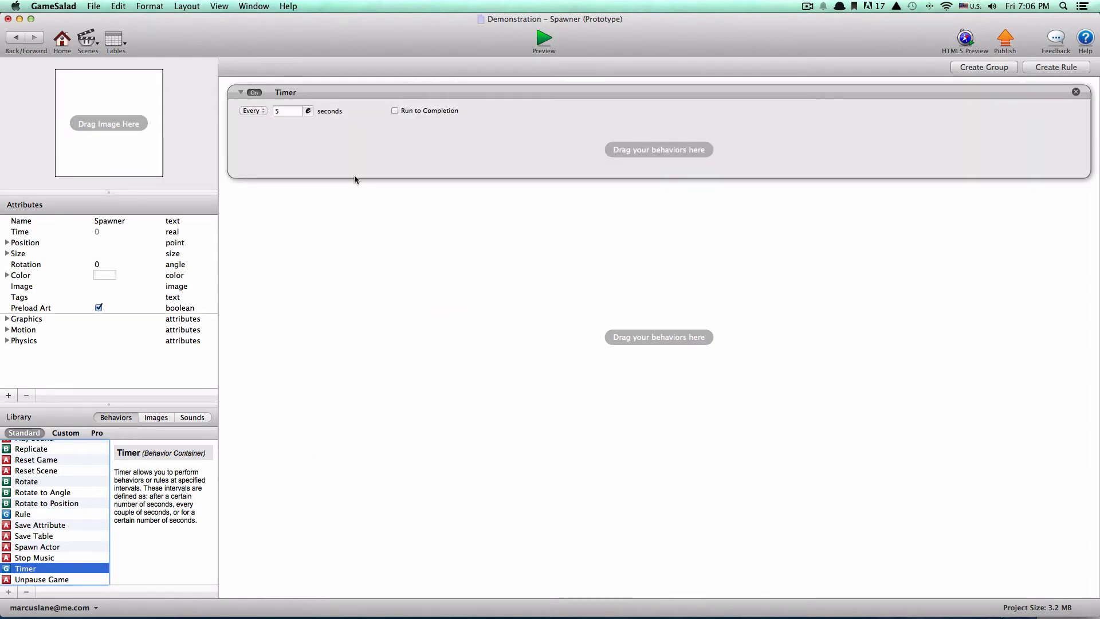
pyautogui.click(278, 111)
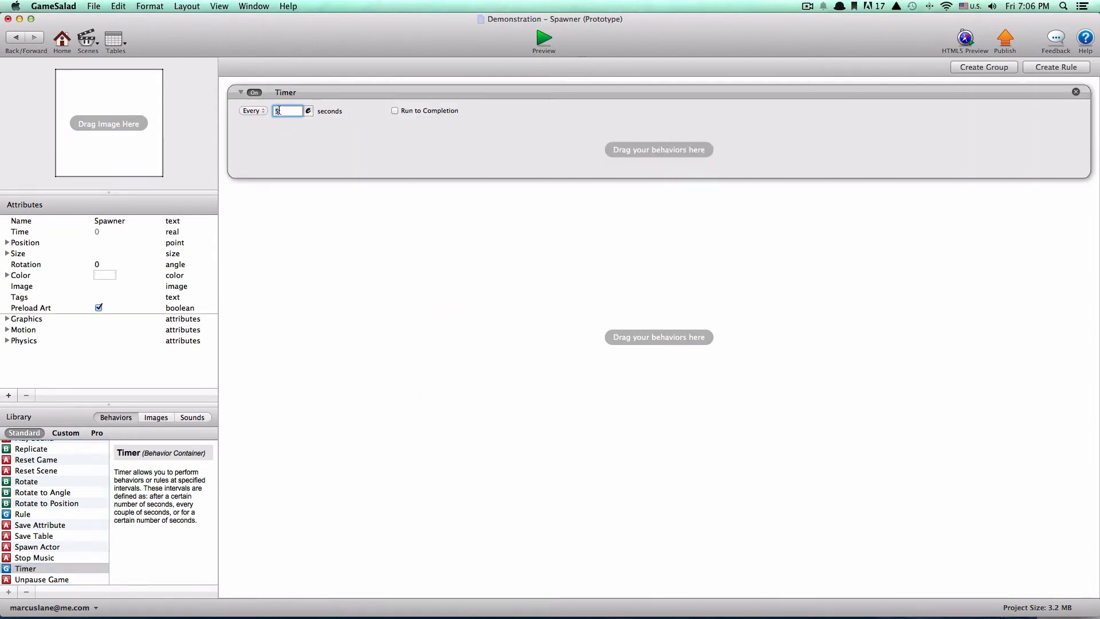
pyautogui.write('1')
# Step: Add a Spawn Actor behavior inside the Timer and duplicate the whole Timer twice for a total of three
pyautogui.moveTo(28, 548); pyautogui.dragTo(457, 167)
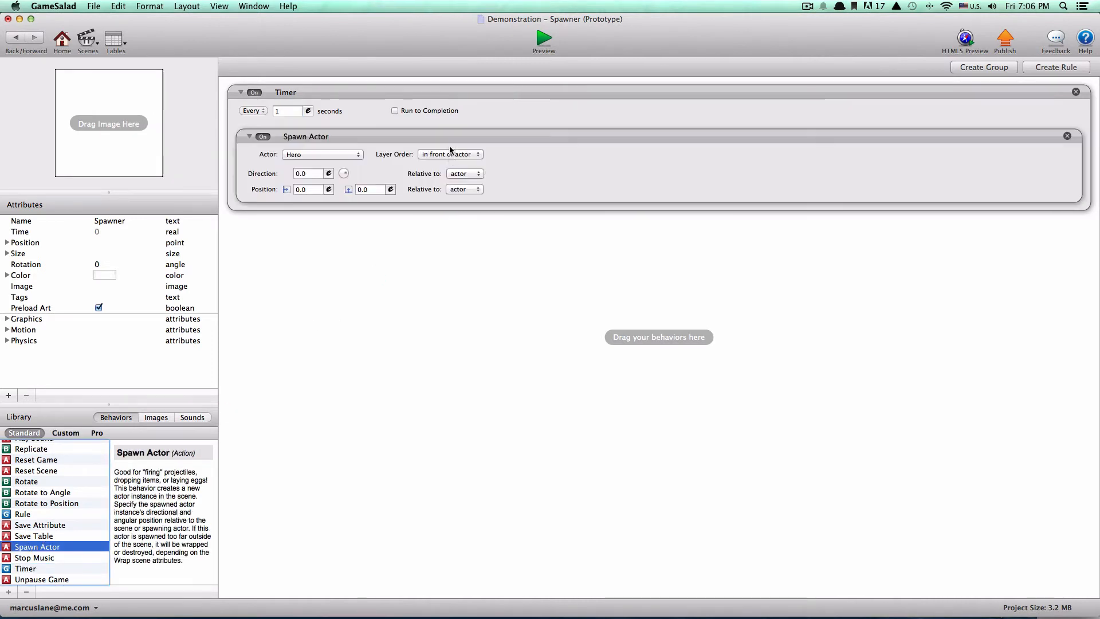
pyautogui.click(439, 90)
pyautogui.keyDown('alt'); pyautogui.moveTo(439, 90); pyautogui.dragTo(425, 414); pyautogui.keyUp('alt')
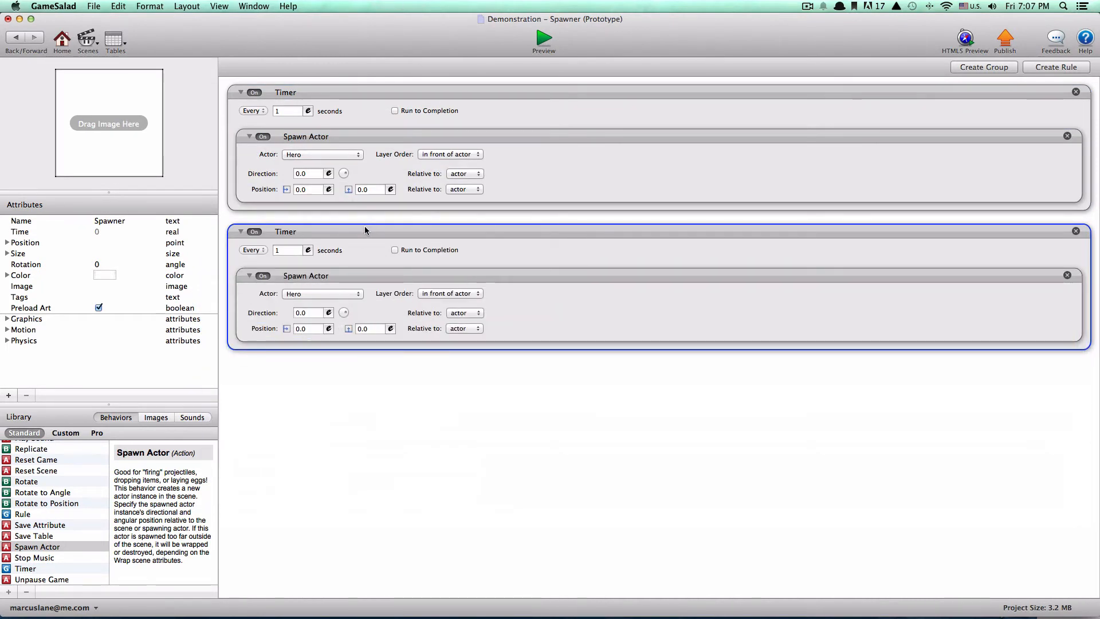
pyautogui.keyDown('alt'); pyautogui.moveTo(365, 226); pyautogui.dragTo(362, 430); pyautogui.keyUp('alt')
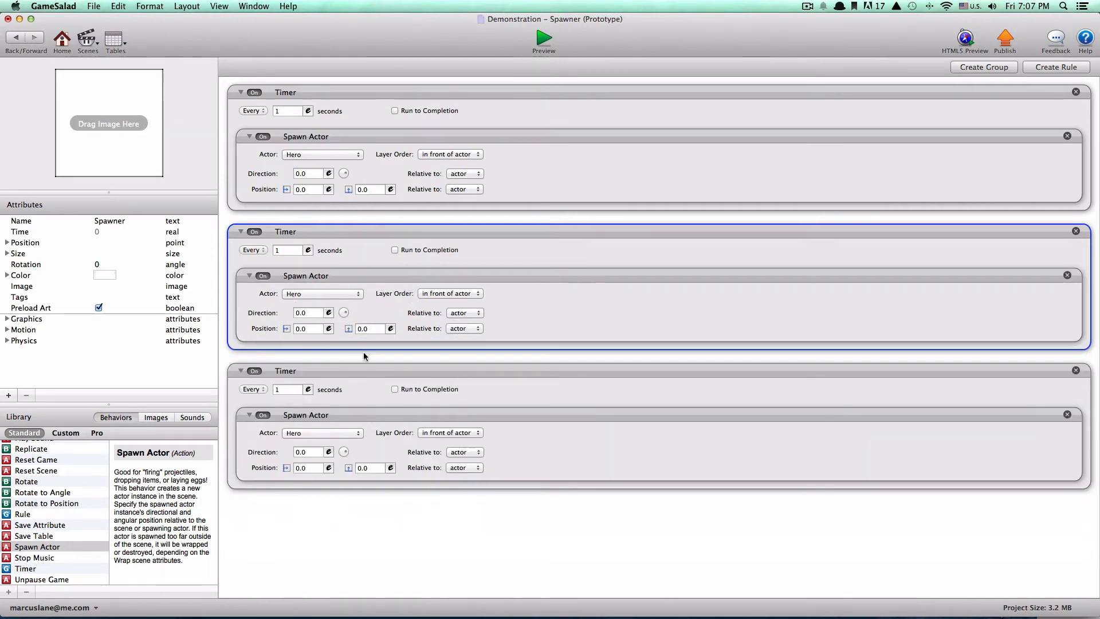
# Step: Set the three Spawn Actor behaviors to spawn Monster 1, Monstrer 2 and Monster 3 respectively
pyautogui.click(303, 152)
pyautogui.click(308, 164)
pyautogui.click(308, 294)
pyautogui.click(312, 313)
pyautogui.click(316, 433)
pyautogui.click(310, 466)
# Step: Make the position of all three Spawn Actor behaviors relative to the scene and return to the scene
pyautogui.click(453, 191)
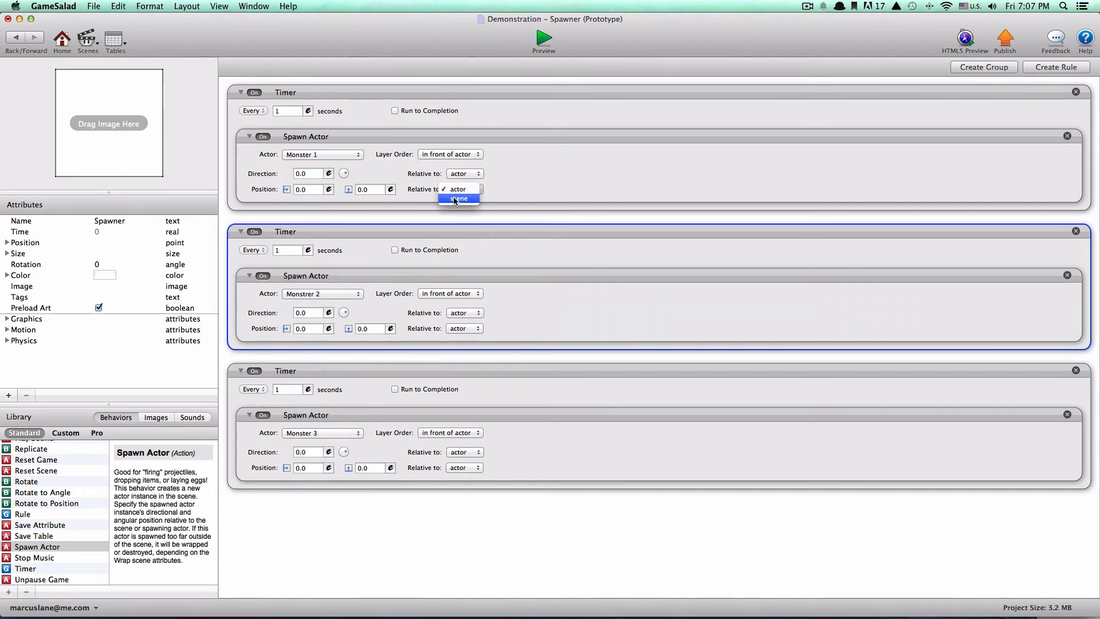
pyautogui.click(453, 198)
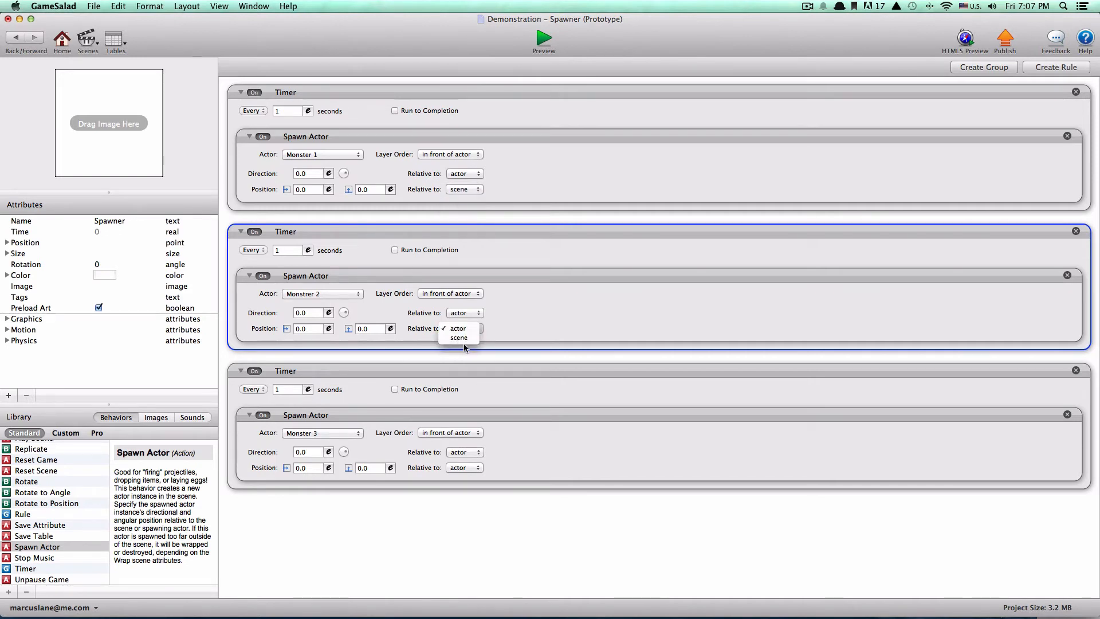
pyautogui.click(460, 338)
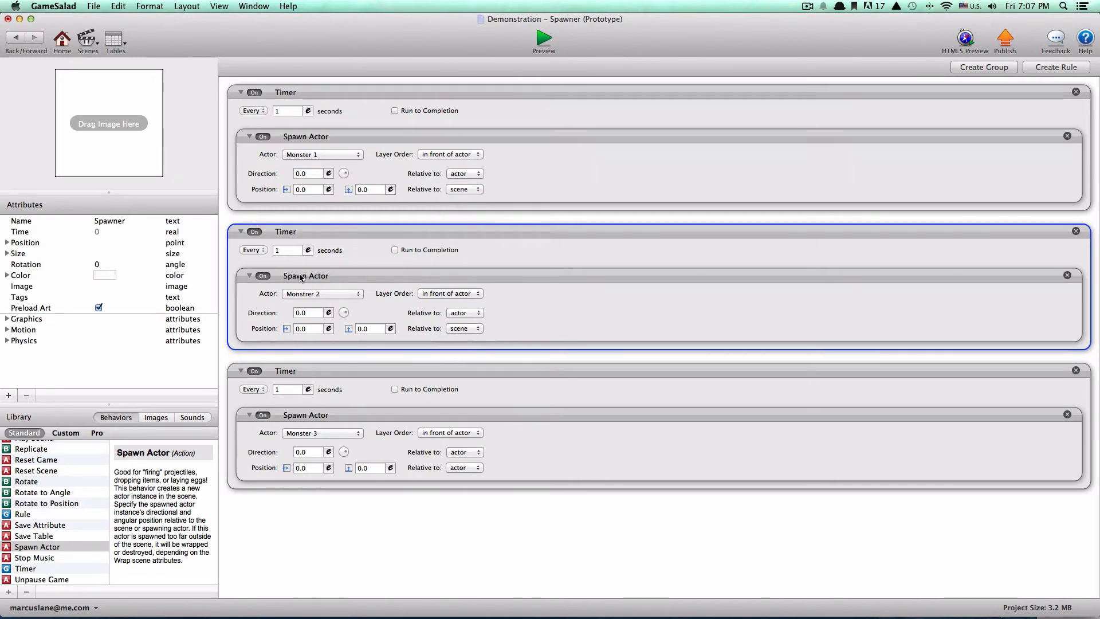
pyautogui.click(456, 470)
pyautogui.click(13, 38)
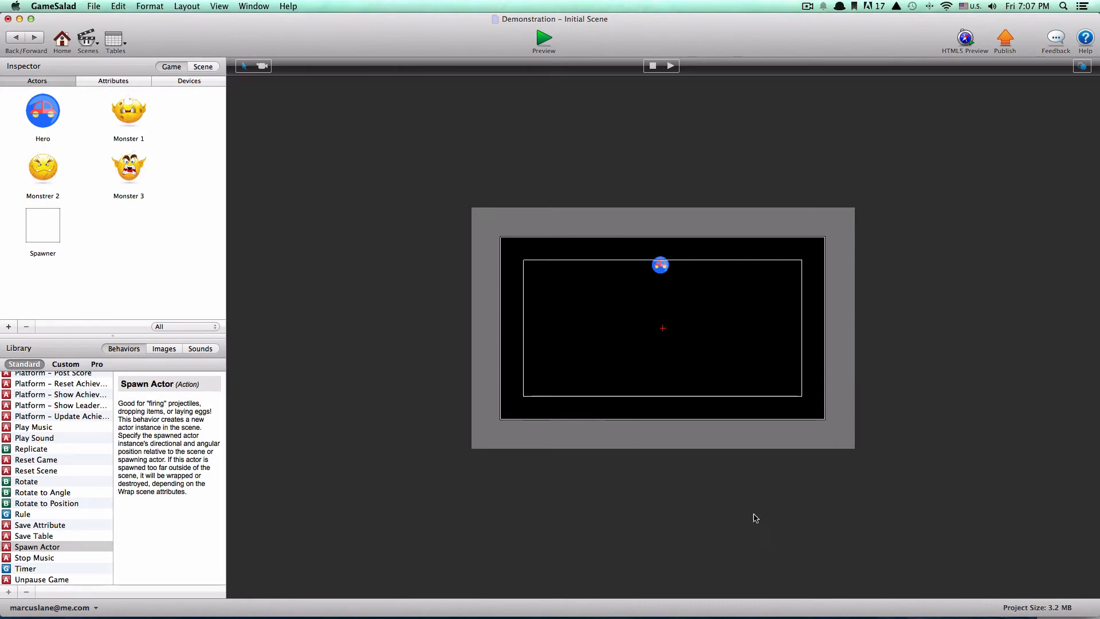
pyautogui.moveTo(272, 617)
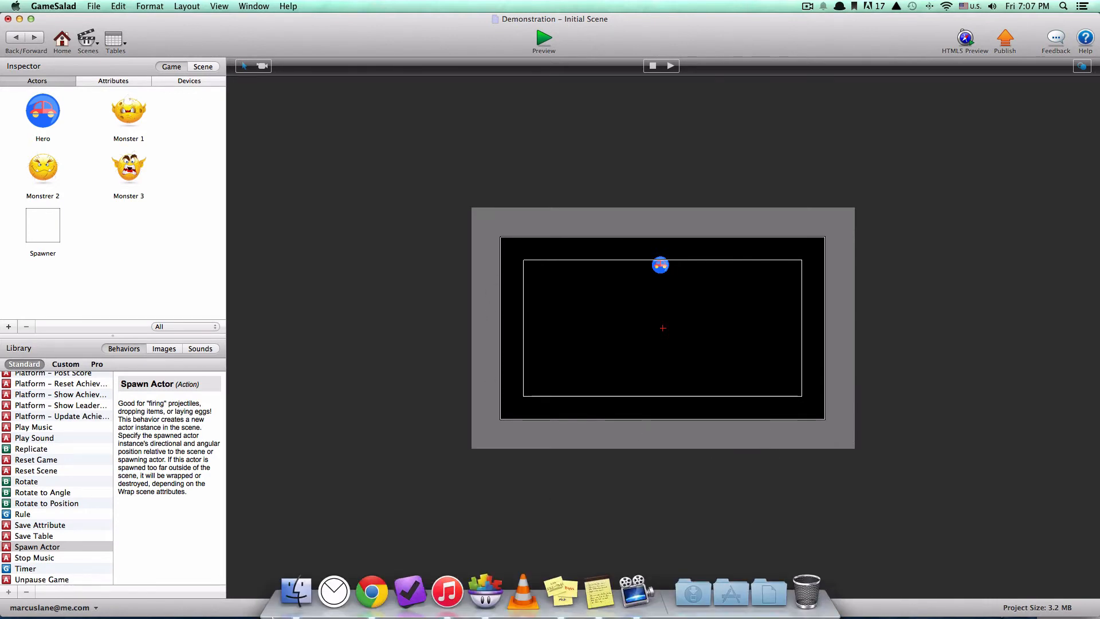
pyautogui.hotkey('alt', 'space')
pyautogui.write('S')
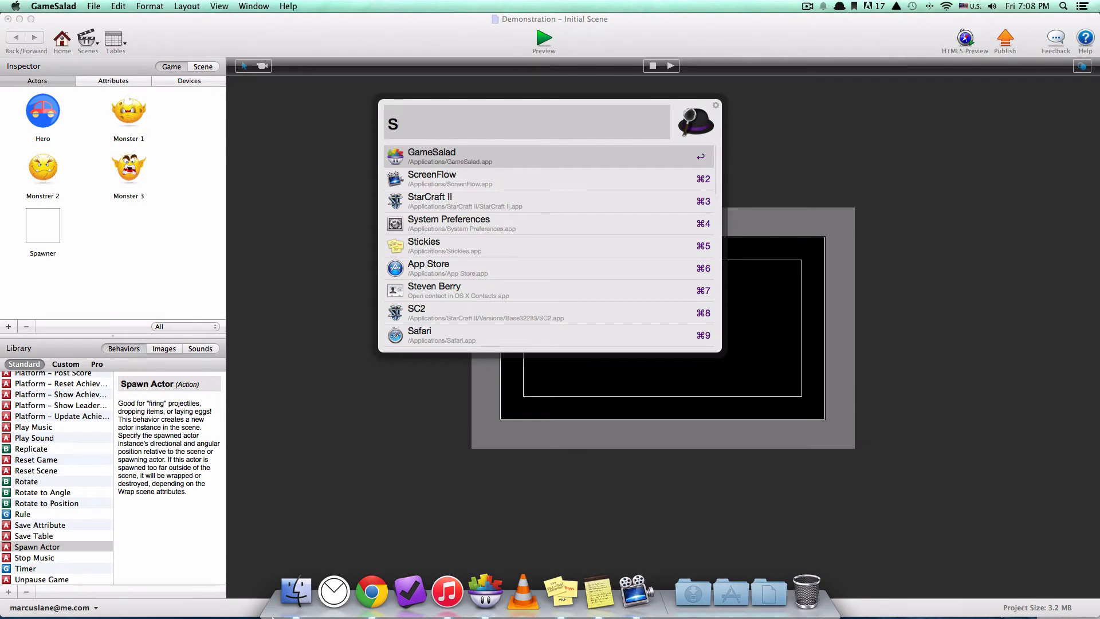
pyautogui.press('BackSpace')
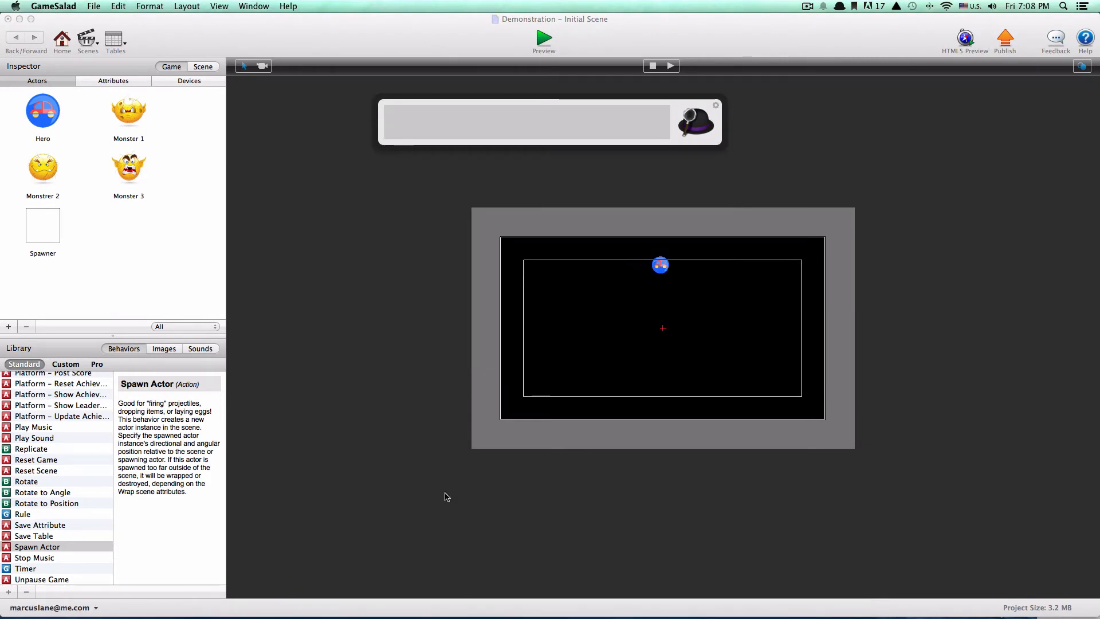
pyautogui.click(566, 355)
# Step: Check the scene's width and height in its attributes and reopen Initial Scene from the project's scene list
pyautogui.click(202, 67)
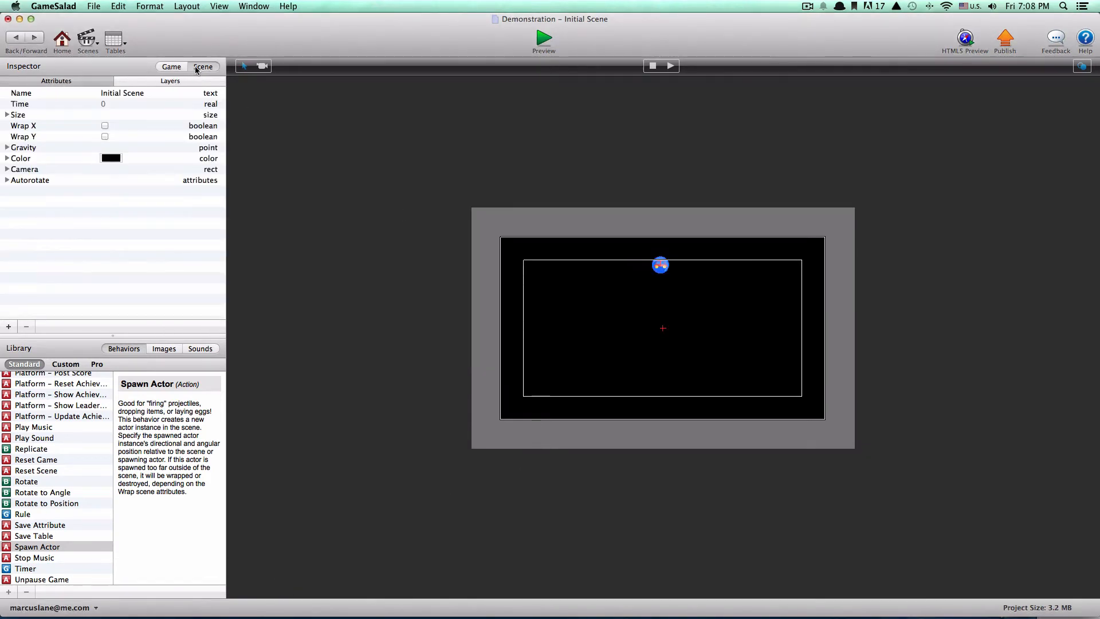
pyautogui.click(7, 115)
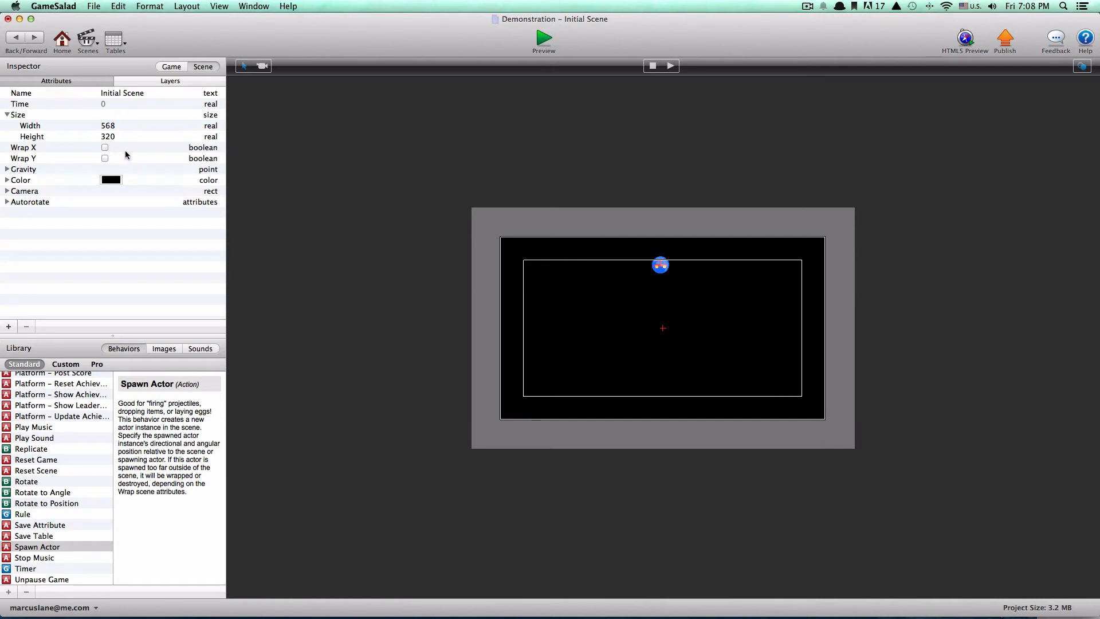
pyautogui.click(16, 37)
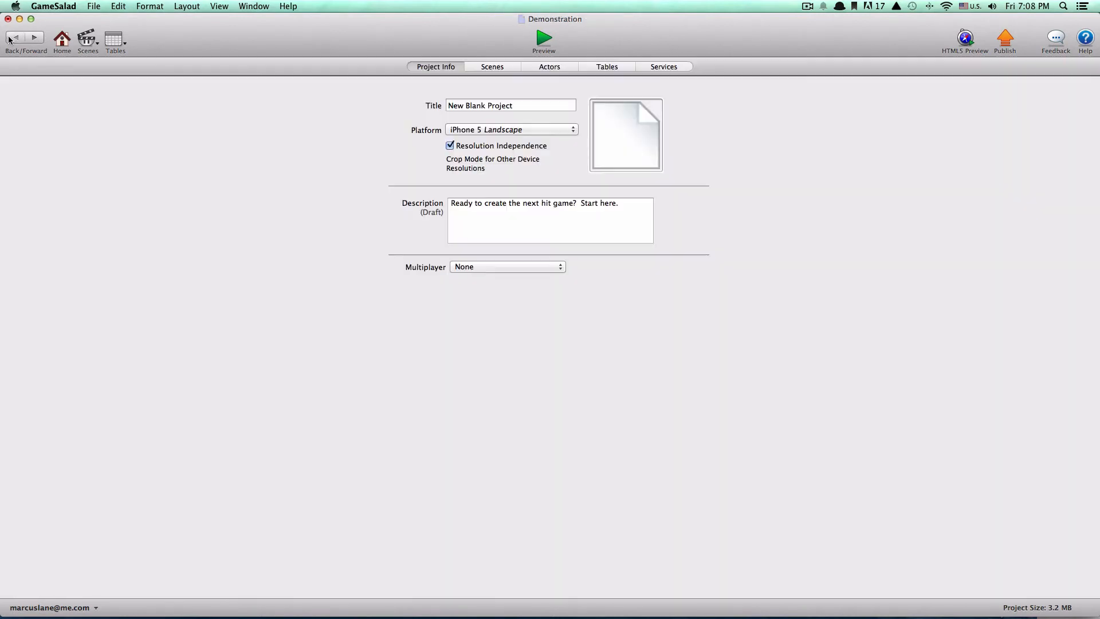
pyautogui.click(493, 66)
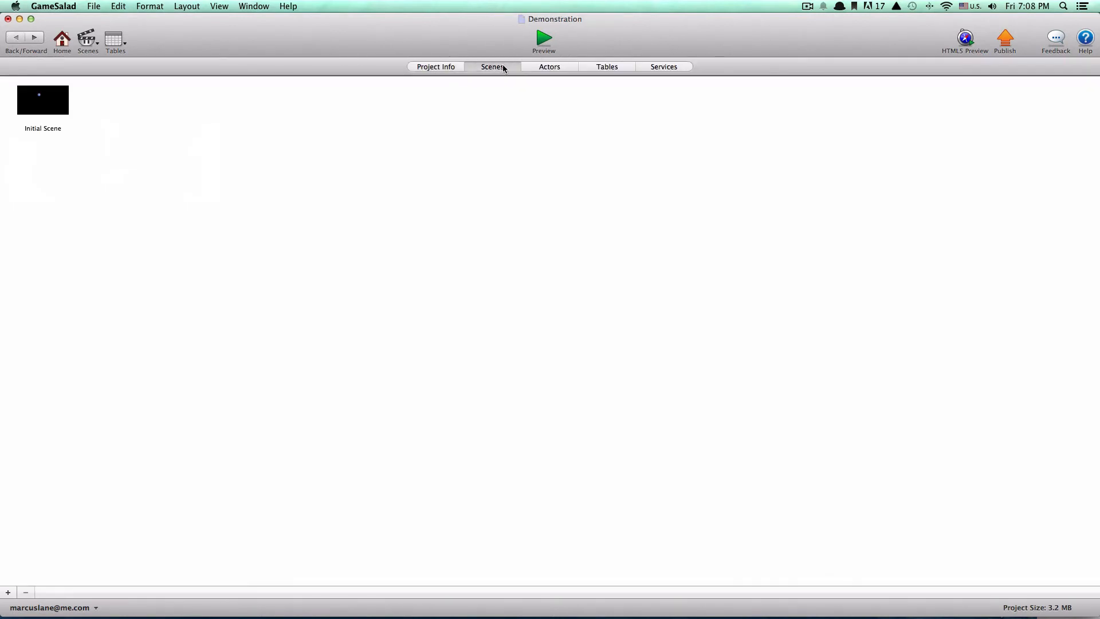
pyautogui.click(50, 100)
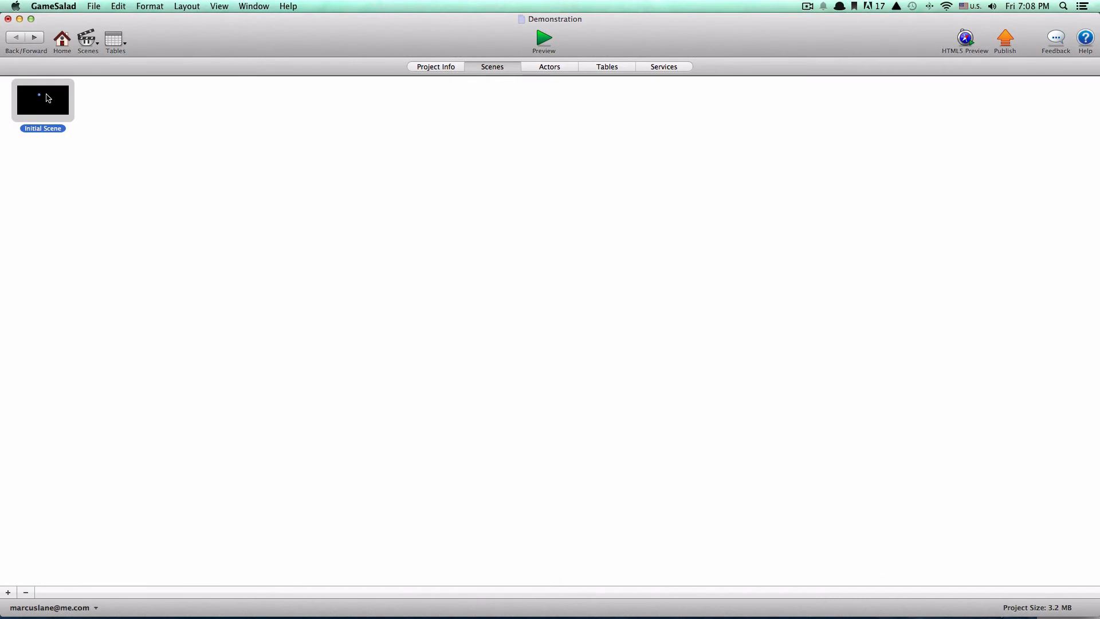
pyautogui.doubleClick(49, 97)
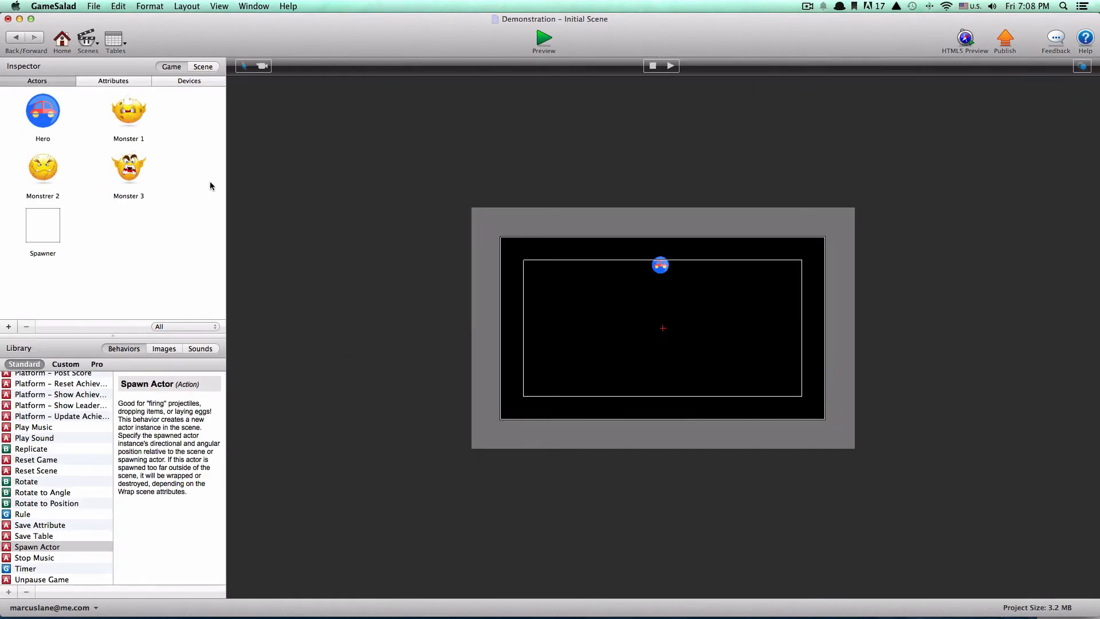
# Step: Reopen the Spawner actor and insert the random function as the horizontal spawn position of Monster 1
pyautogui.click(44, 208)
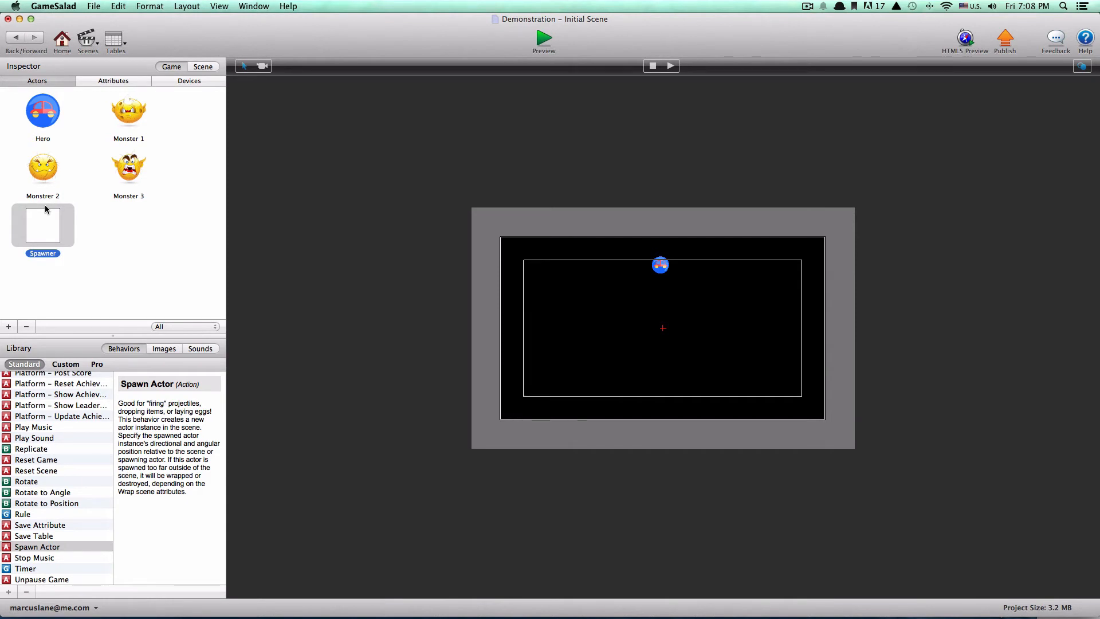
pyautogui.doubleClick(45, 204)
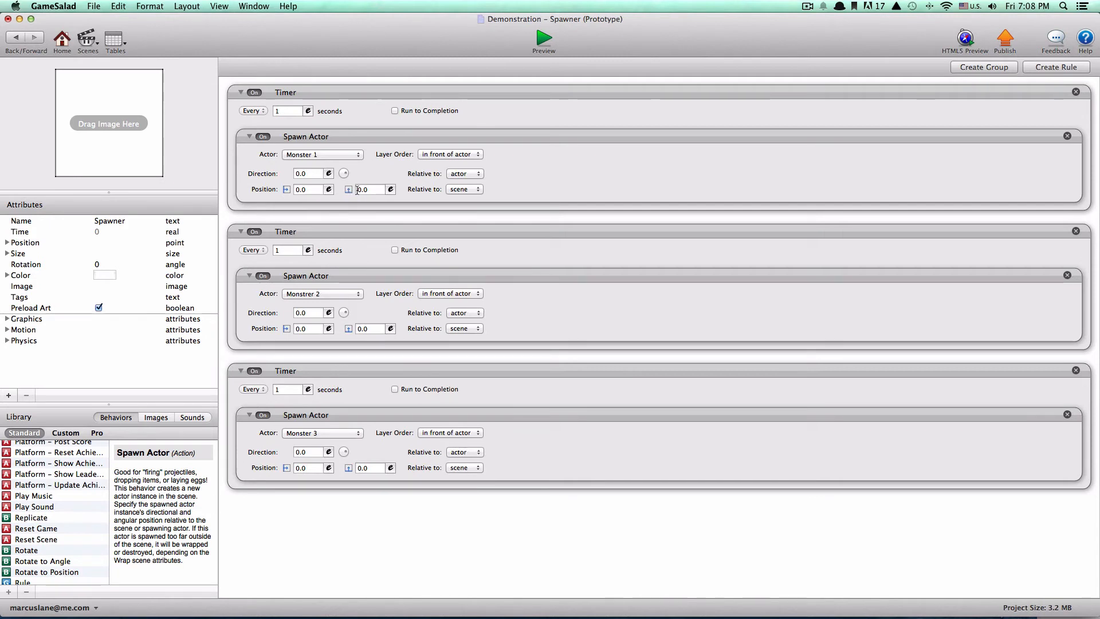
pyautogui.click(309, 189)
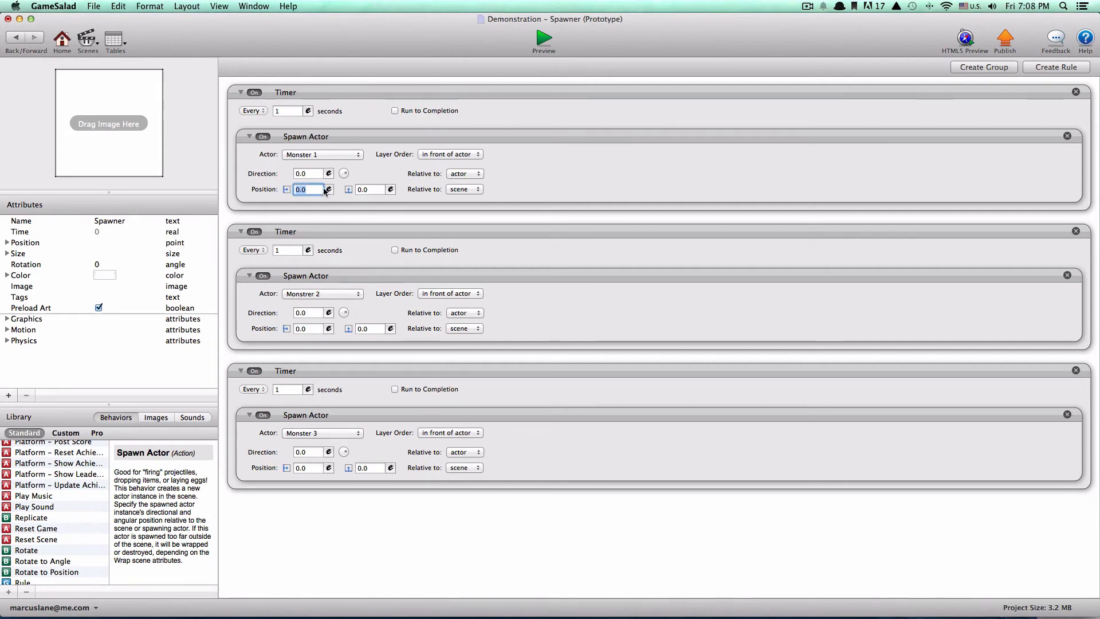
pyautogui.click(329, 189)
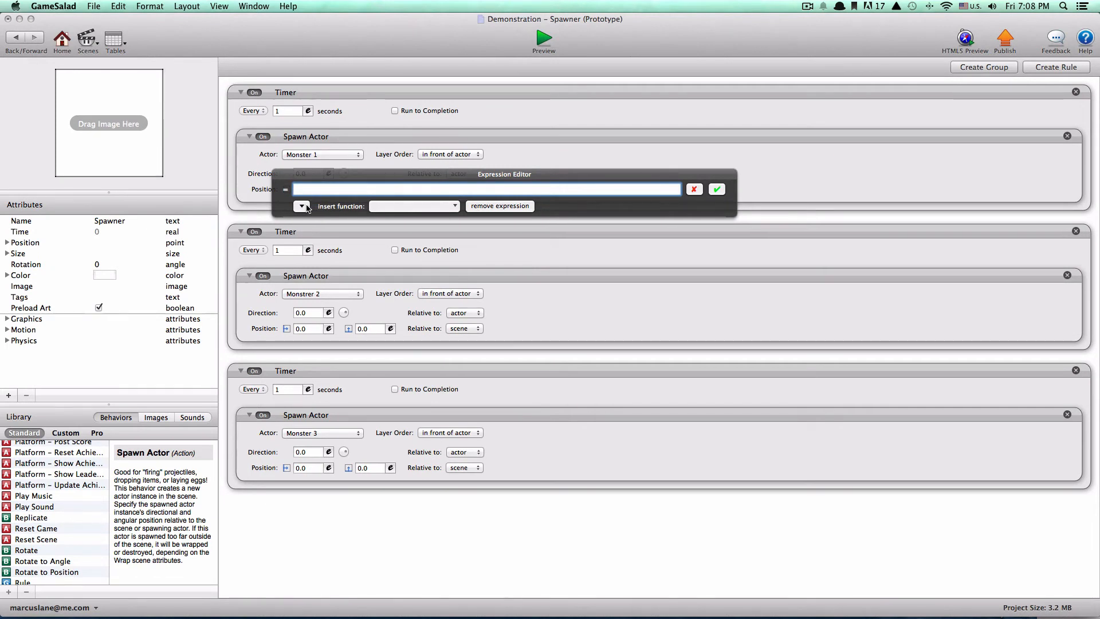
pyautogui.click(410, 207)
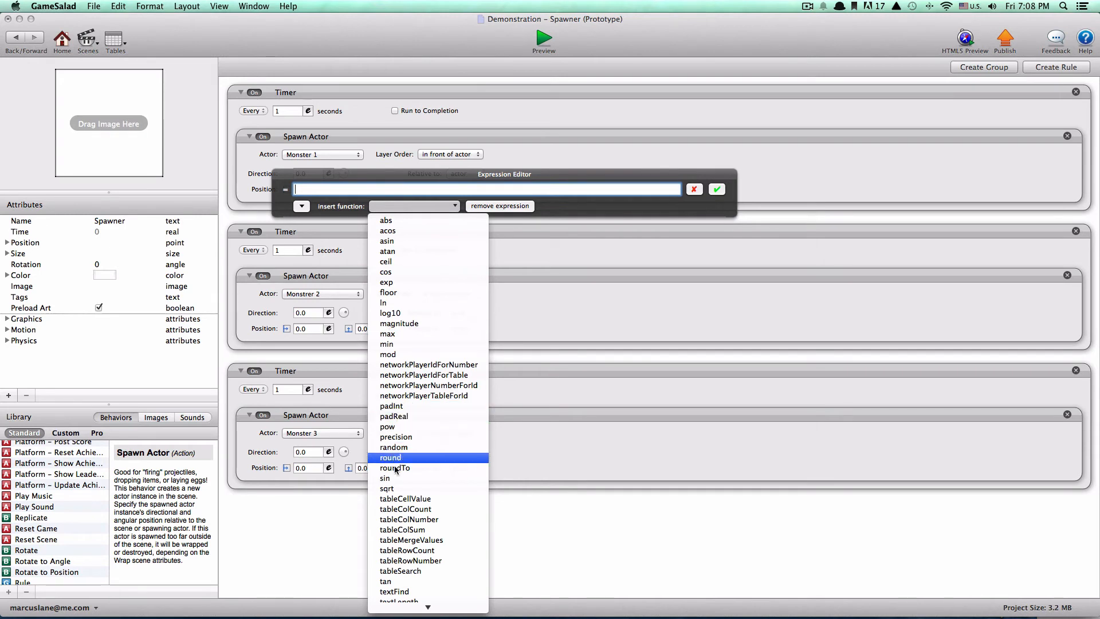
pyautogui.click(394, 447)
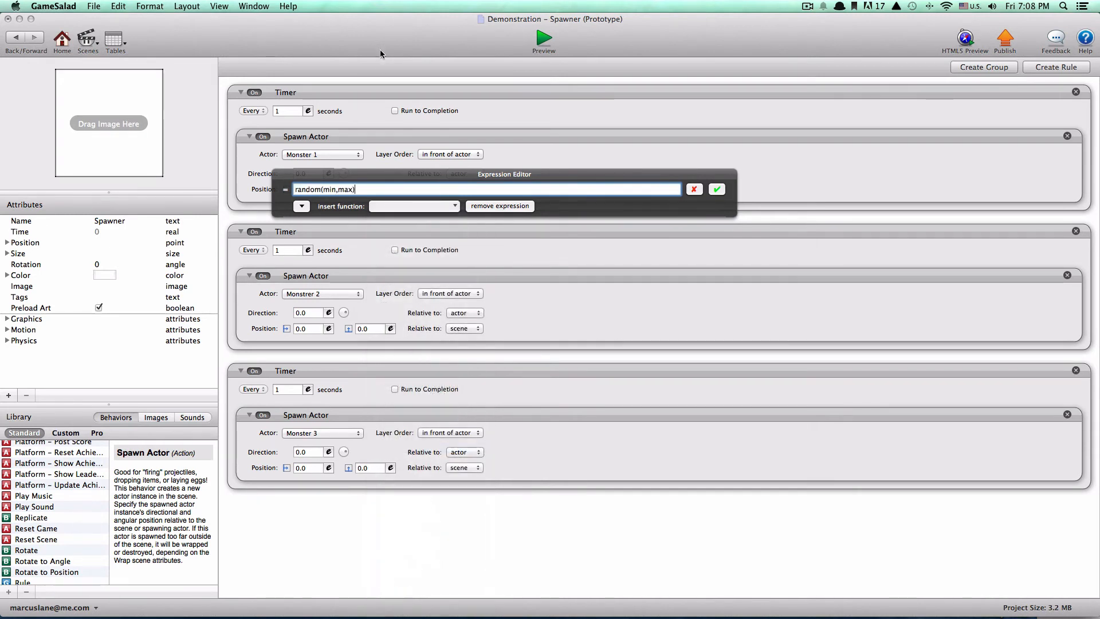
# Step: Set the random function's range for Monster 1 to a minimum of 60 and a maximum of 500
pyautogui.doubleClick(331, 189)
pyautogui.press('BackSpace')
pyautogui.doubleClick(334, 189)
pyautogui.press('BackSpace')
pyautogui.press('BackSpace')
pyautogui.press('BackSpace')
pyautogui.press('BackSpace')
pyautogui.write('5')
pyautogui.write('00')
pyautogui.click(324, 189)
pyautogui.write('60')
pyautogui.click(717, 189)
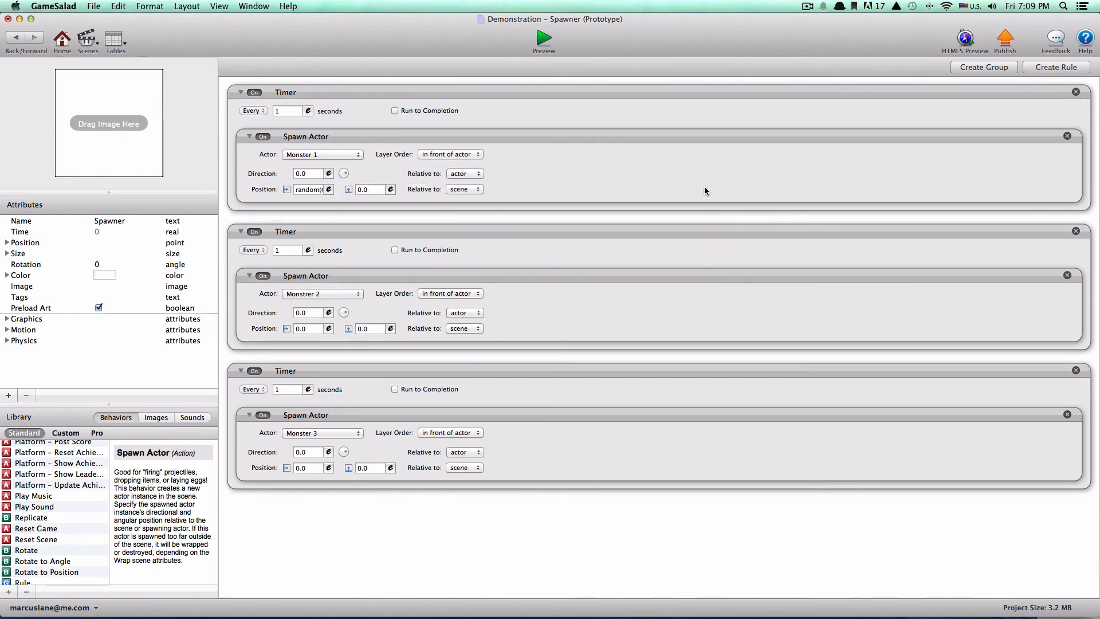
# Step: Set Monstrer 2's horizontal spawn position to the expression random(60,500)
pyautogui.click(317, 328)
pyautogui.click(329, 329)
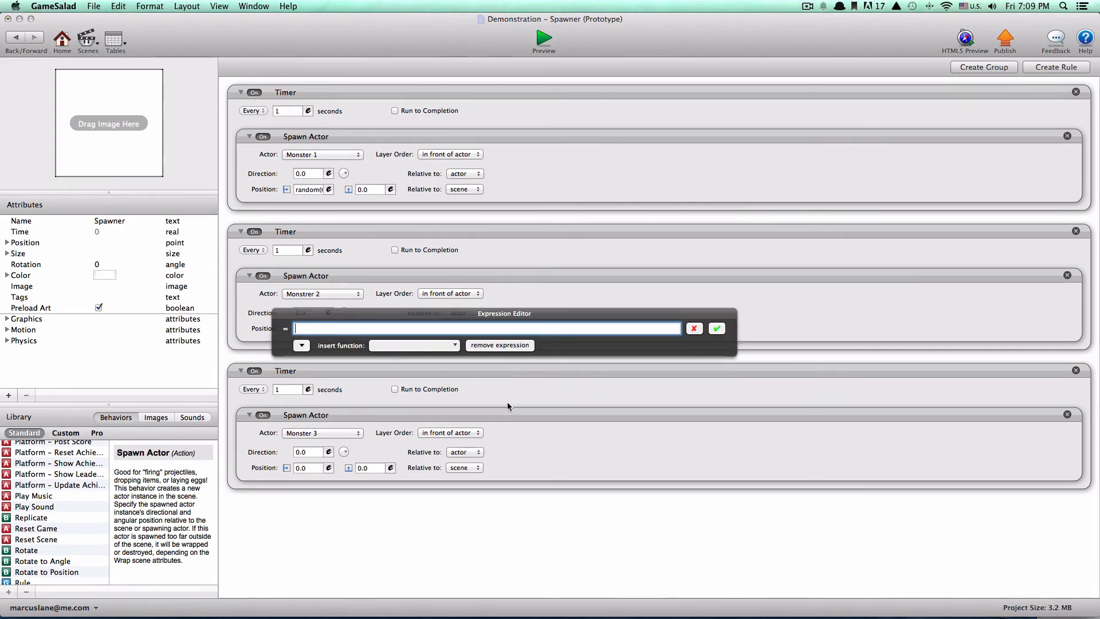
pyautogui.click(394, 346)
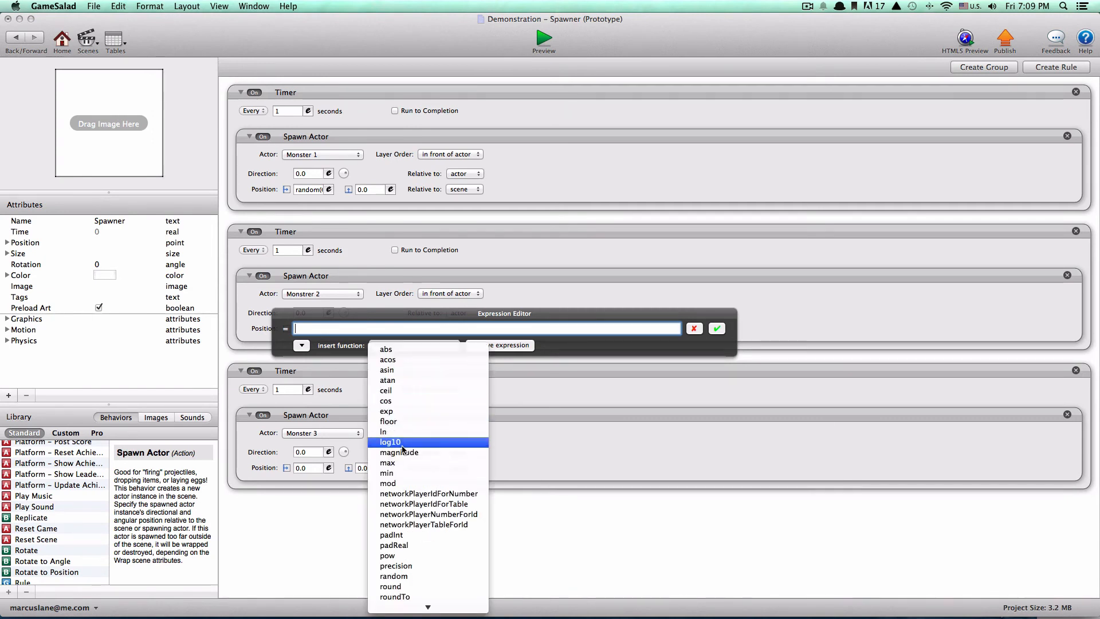
pyautogui.click(396, 485)
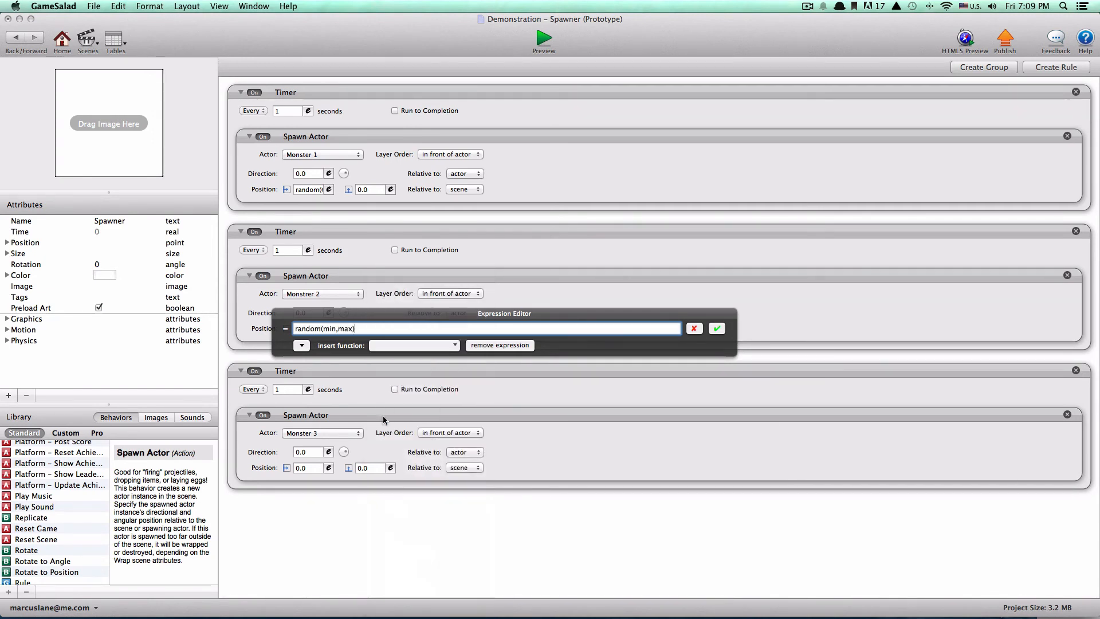
pyautogui.doubleClick(331, 328)
pyautogui.write('60')
pyautogui.doubleClick(339, 329)
pyautogui.write('500')
pyautogui.click(717, 329)
# Step: Set Monster 3's horizontal spawn position to the expression random(50,500)
pyautogui.click(329, 468)
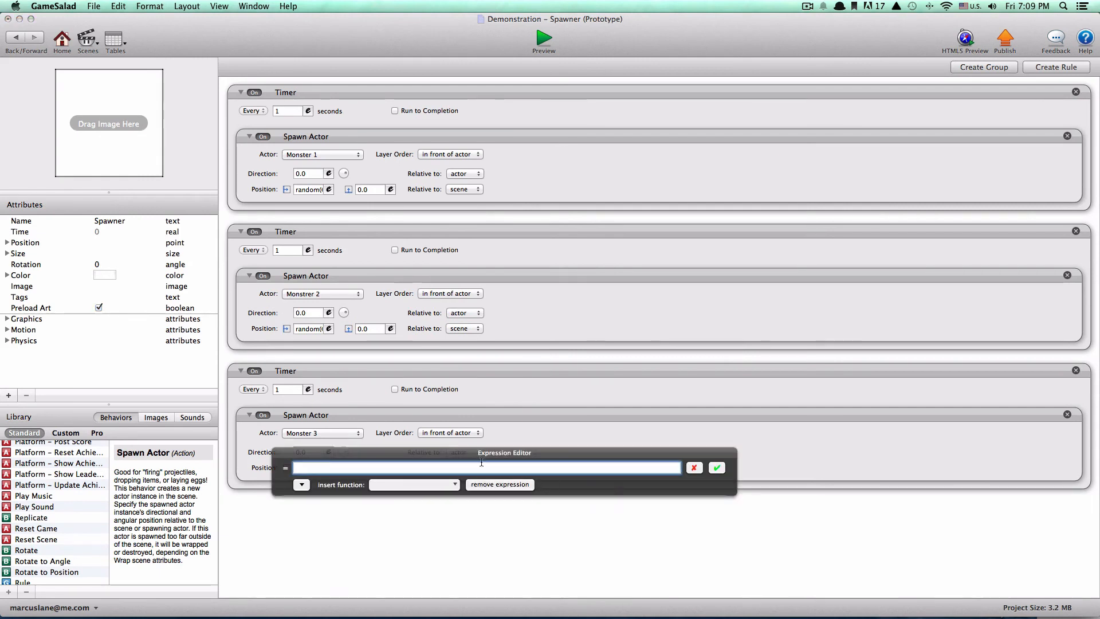
pyautogui.click(302, 485)
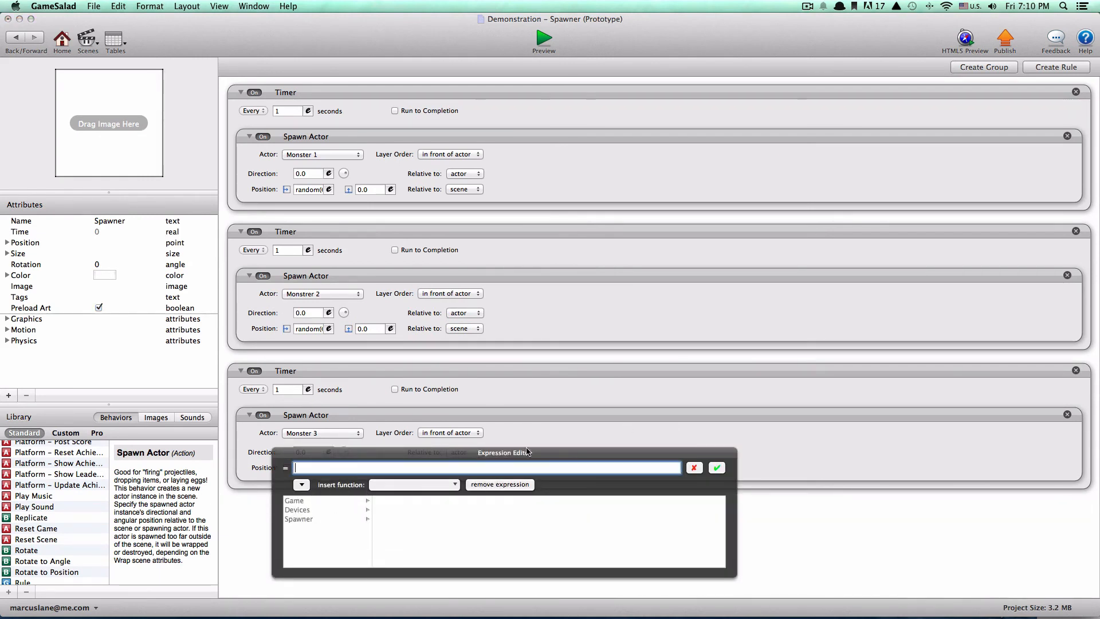
pyautogui.click(412, 486)
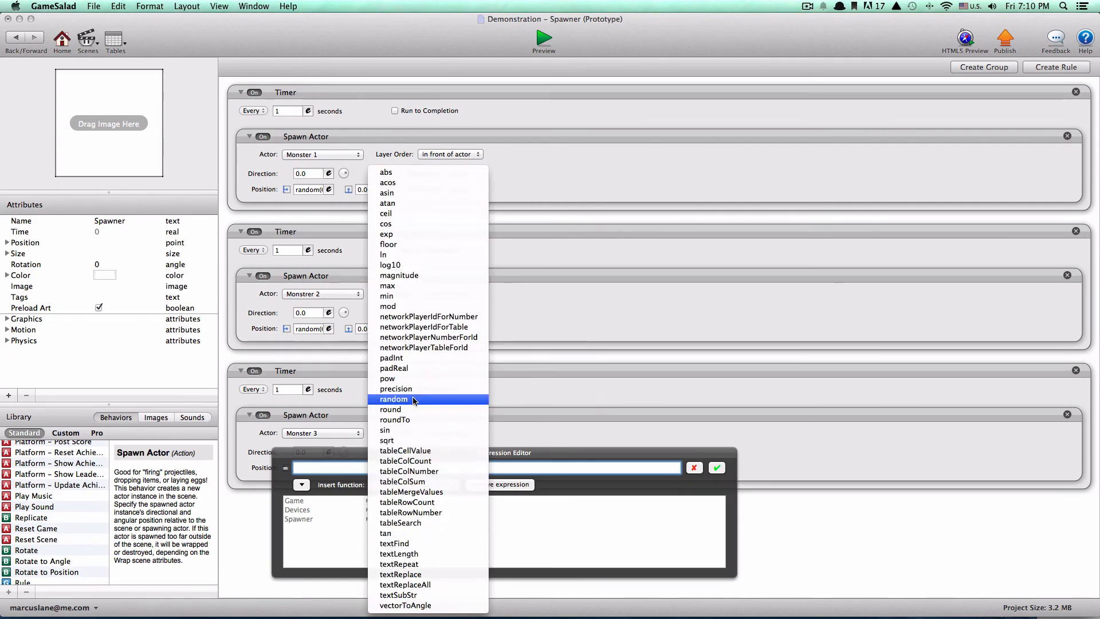
pyautogui.click(395, 398)
pyautogui.doubleClick(330, 468)
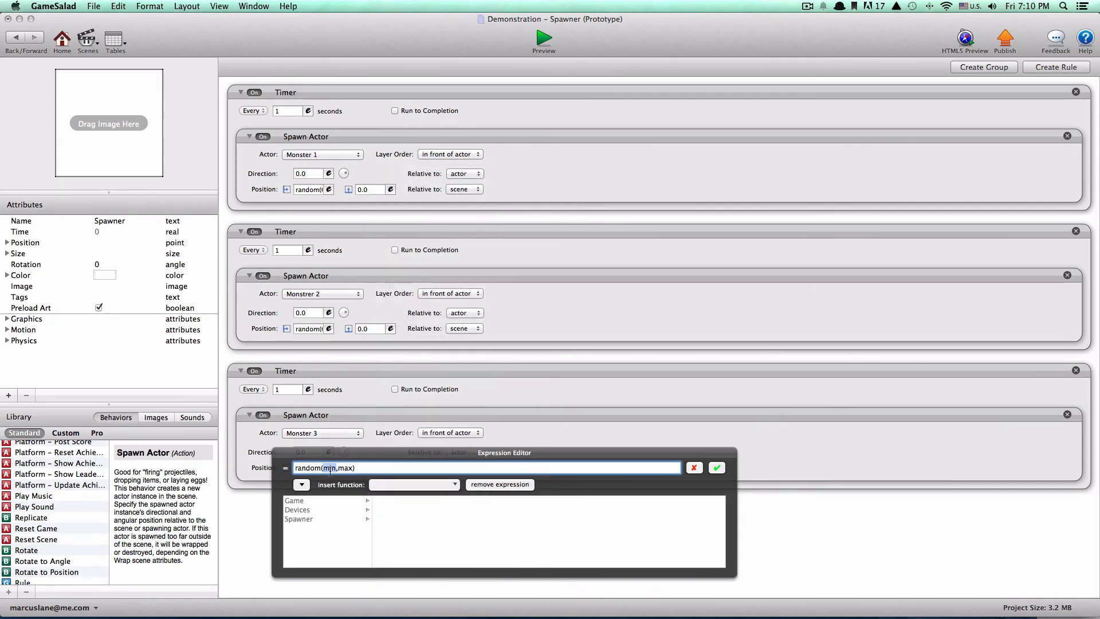
pyautogui.write('50')
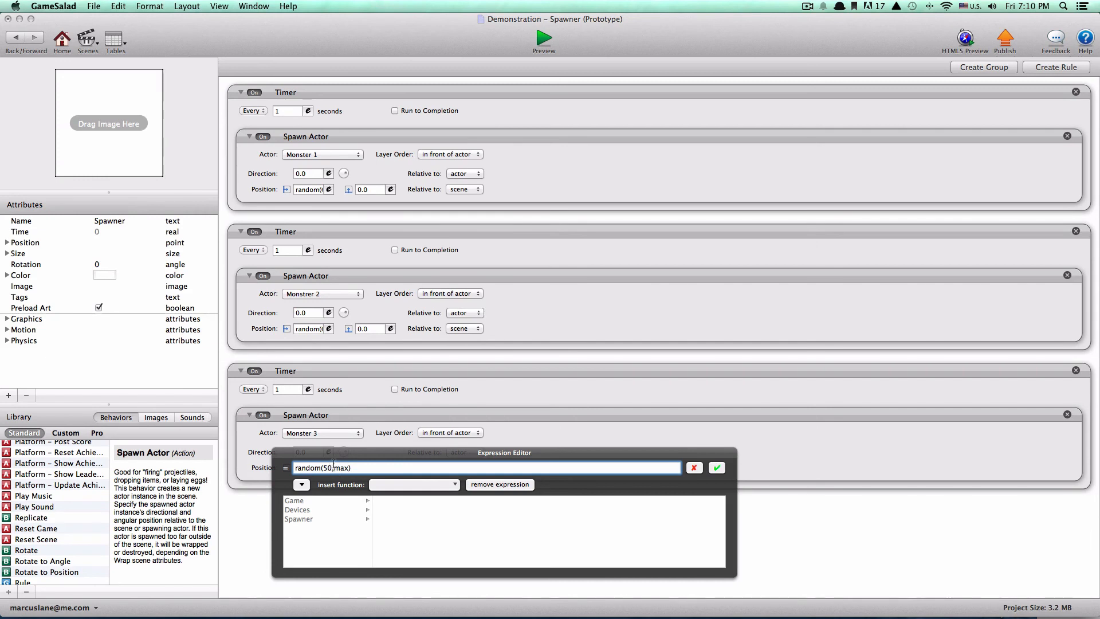
pyautogui.doubleClick(341, 468)
pyautogui.write('500')
pyautogui.click(717, 468)
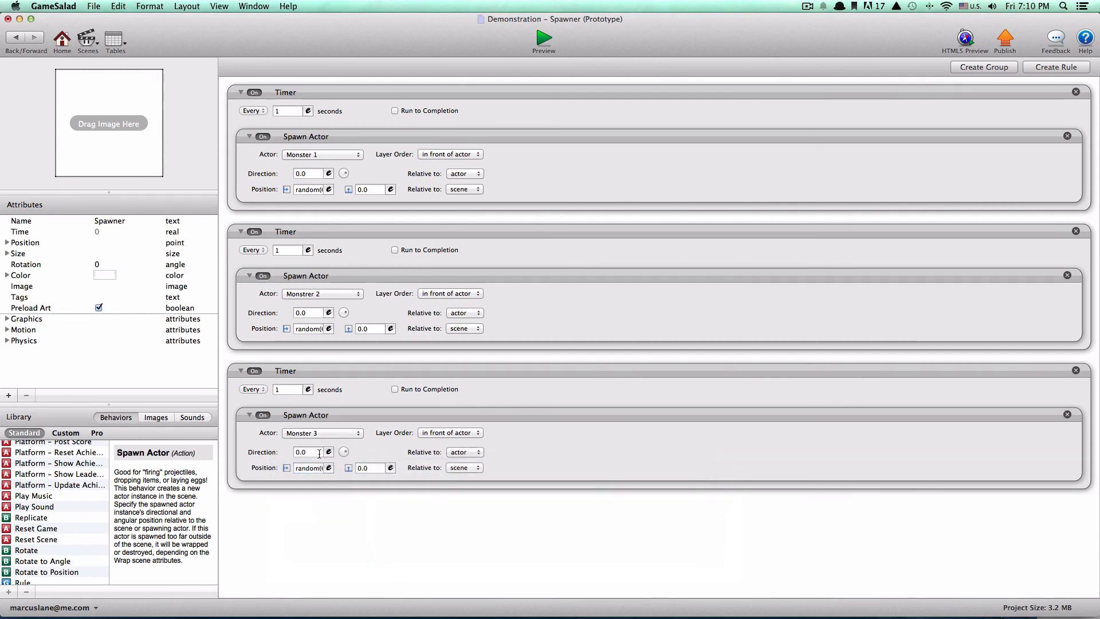
# Step: Return to the scene, place the Spawner actor near its center and preview the game
pyautogui.click(15, 39)
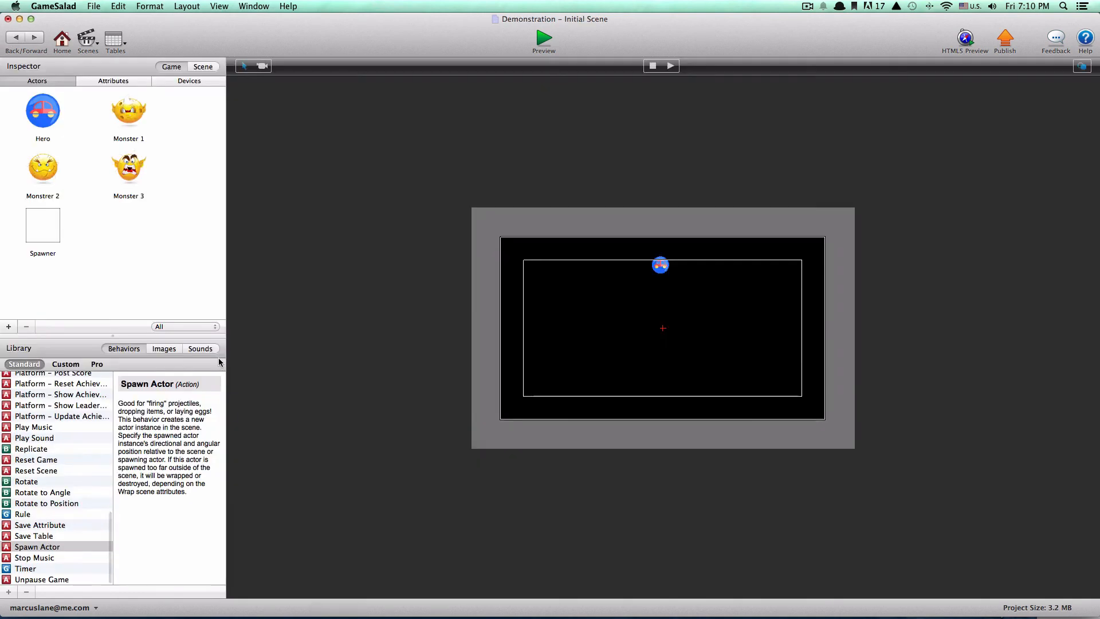
pyautogui.moveTo(43, 226); pyautogui.dragTo(641, 349)
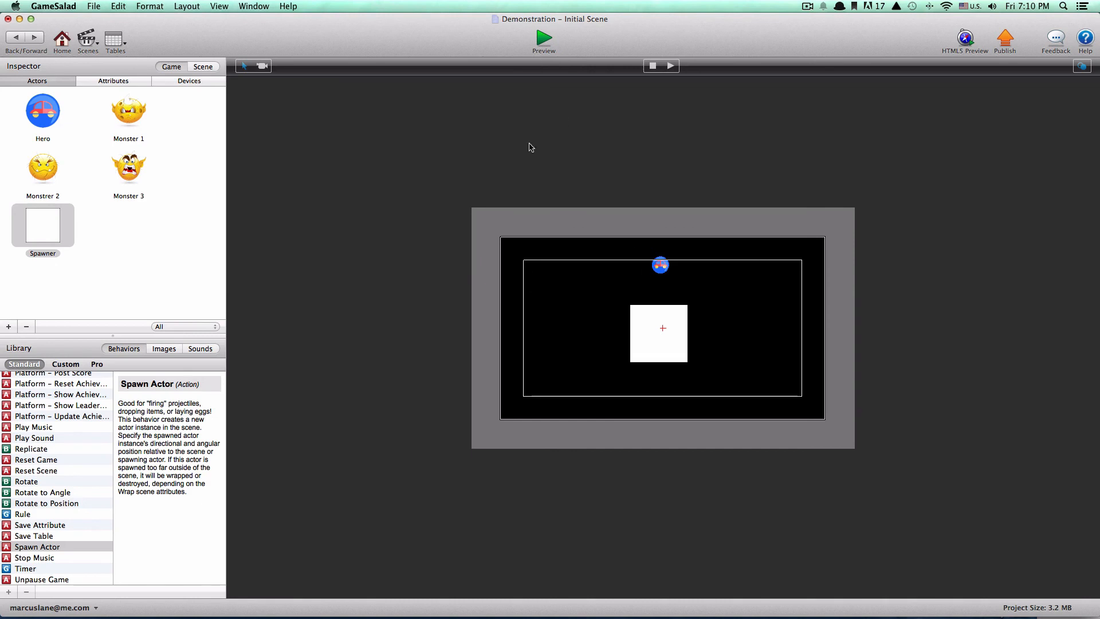
pyautogui.click(542, 37)
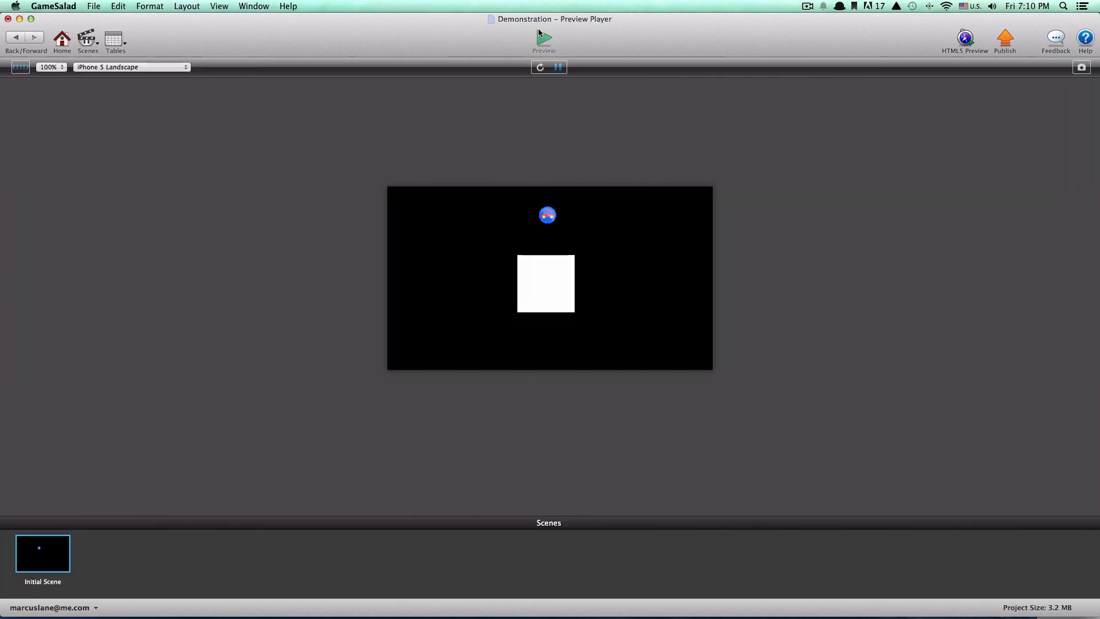